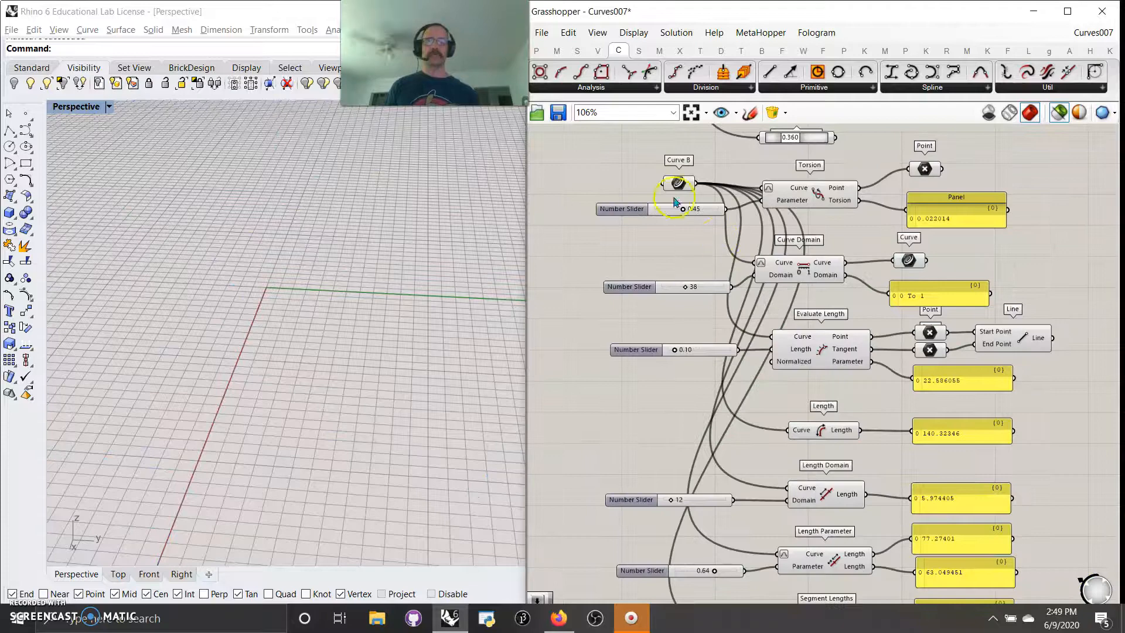
# Move the Curve B parameter down to sit below the Evaluate Length number slider on the canvas
pyautogui.scroll(3, 300, 301)
pyautogui.scroll(-12, 258, 301)
pyautogui.moveTo(289, 291); pyautogui.dragTo(322, 278, button='right')
pyautogui.scroll(2, 701, 217)
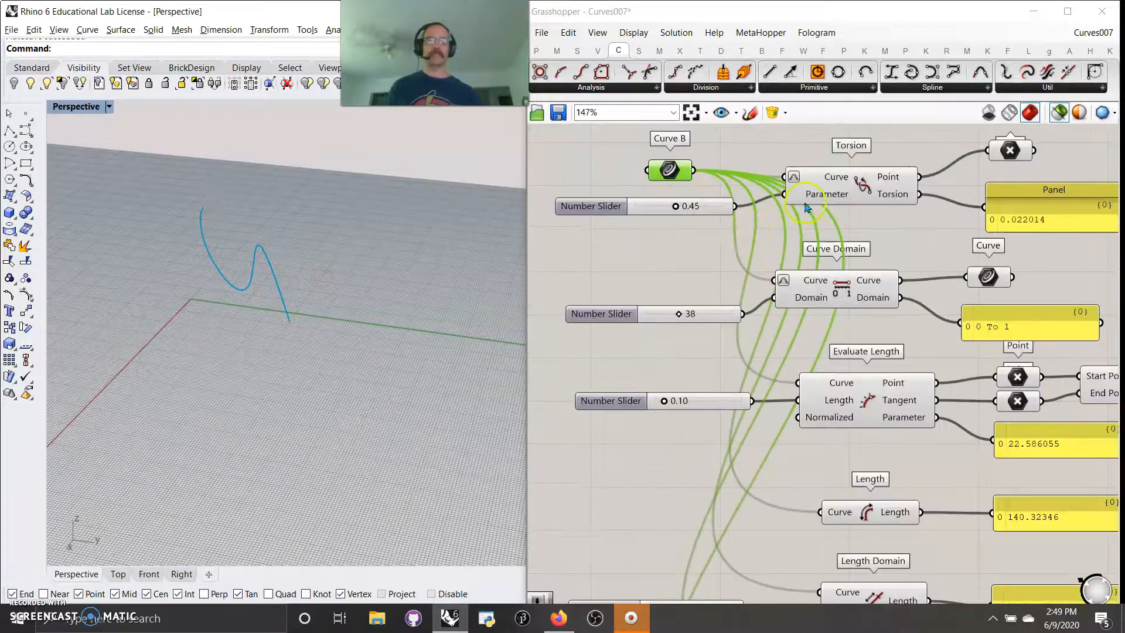
pyautogui.moveTo(656, 176); pyautogui.dragTo(588, 471)
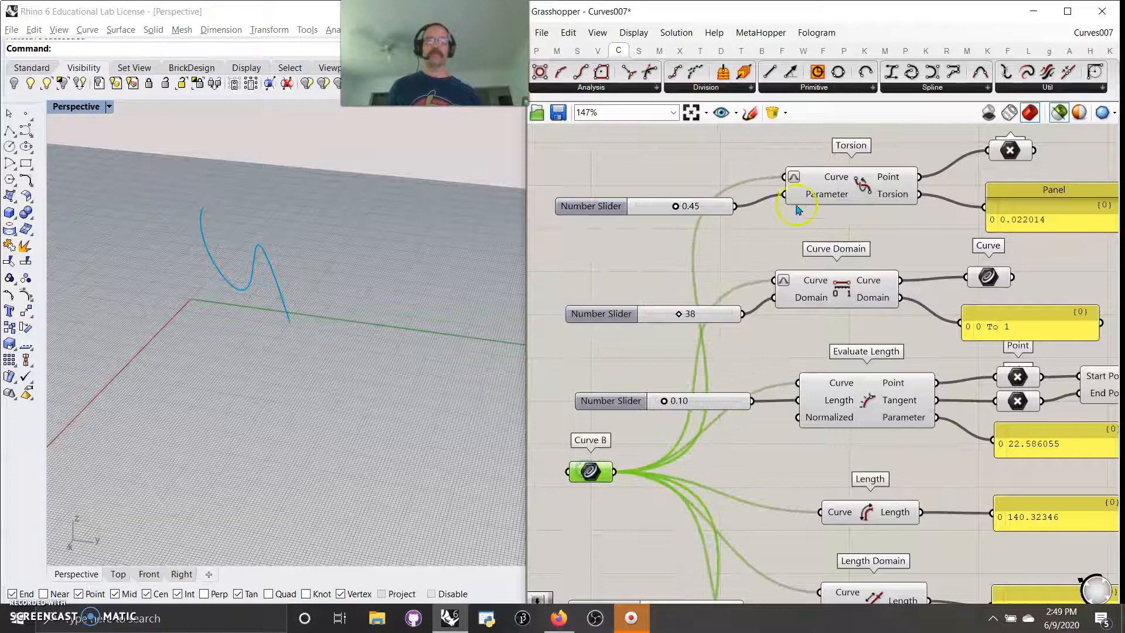
# Set the Torsion parameter slider to 0.62 and preview the component's output point on its own
pyautogui.click(835, 197)
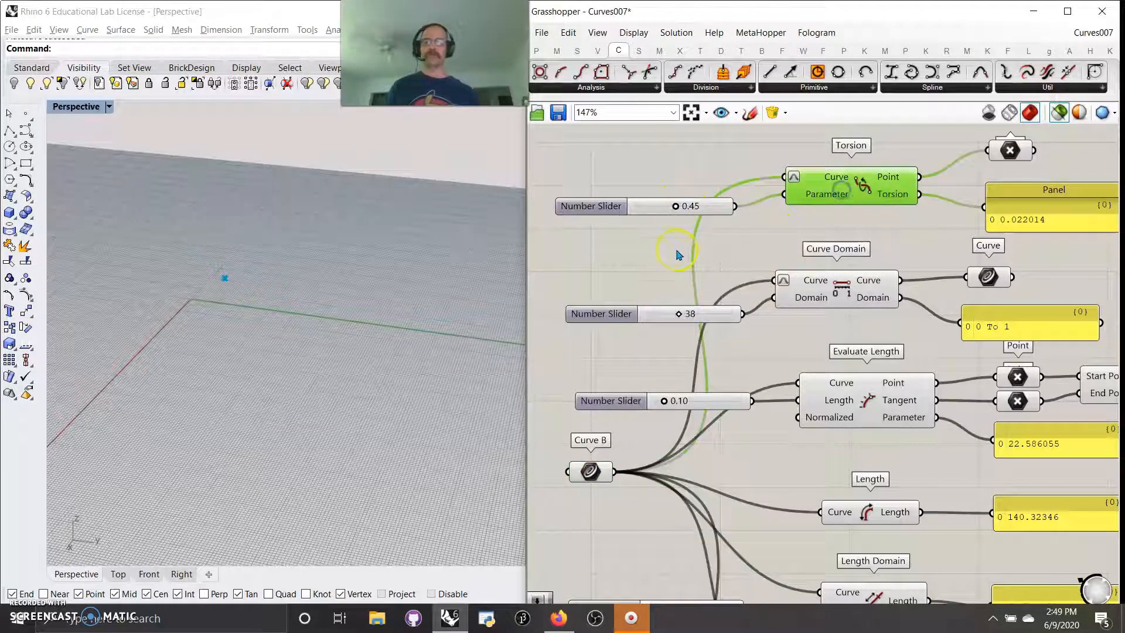
pyautogui.moveTo(676, 208)
pyautogui.mouseDown()
pyautogui.moveTo(701, 207)
pyautogui.moveTo(680, 208)
pyautogui.moveTo(691, 208)
pyautogui.mouseUp()
pyautogui.click(1009, 154)
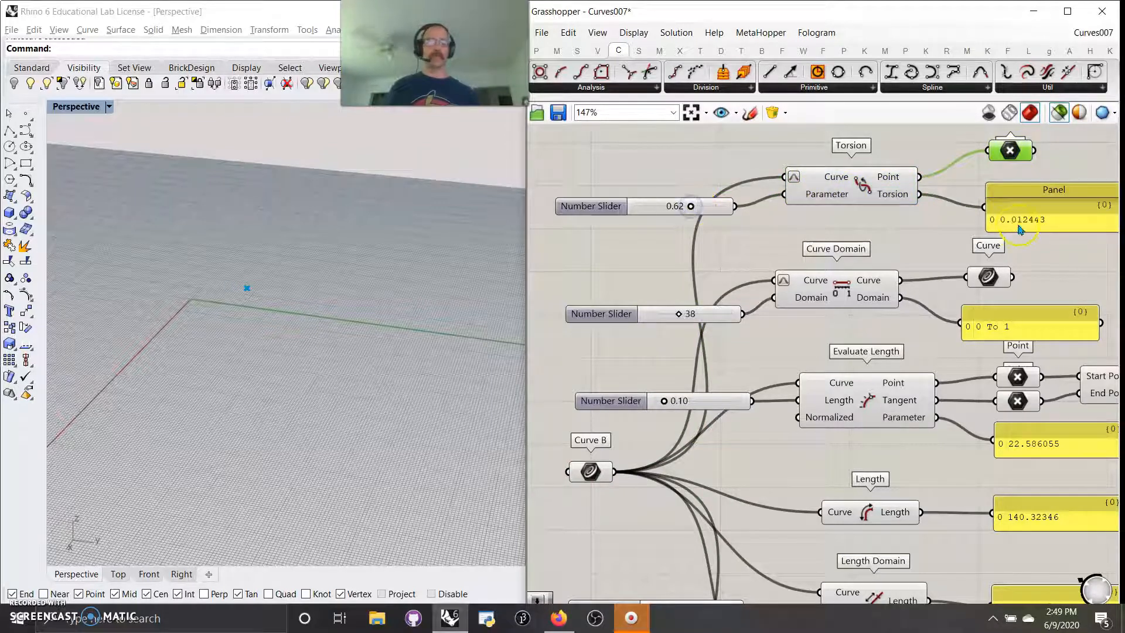
pyautogui.moveTo(891, 199)
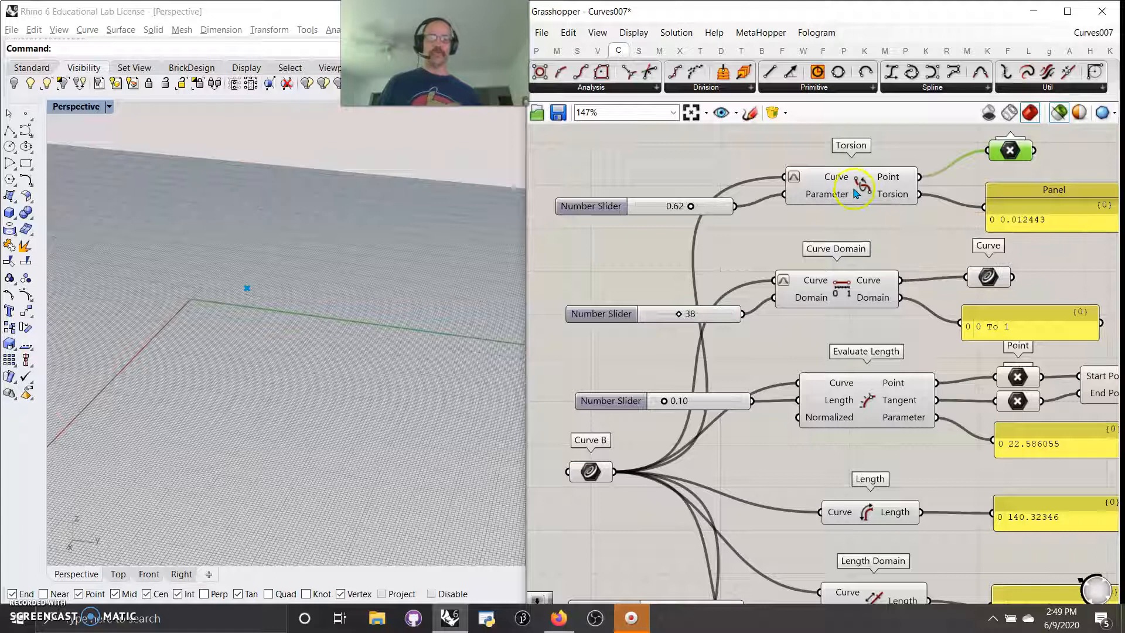
pyautogui.moveTo(863, 187)
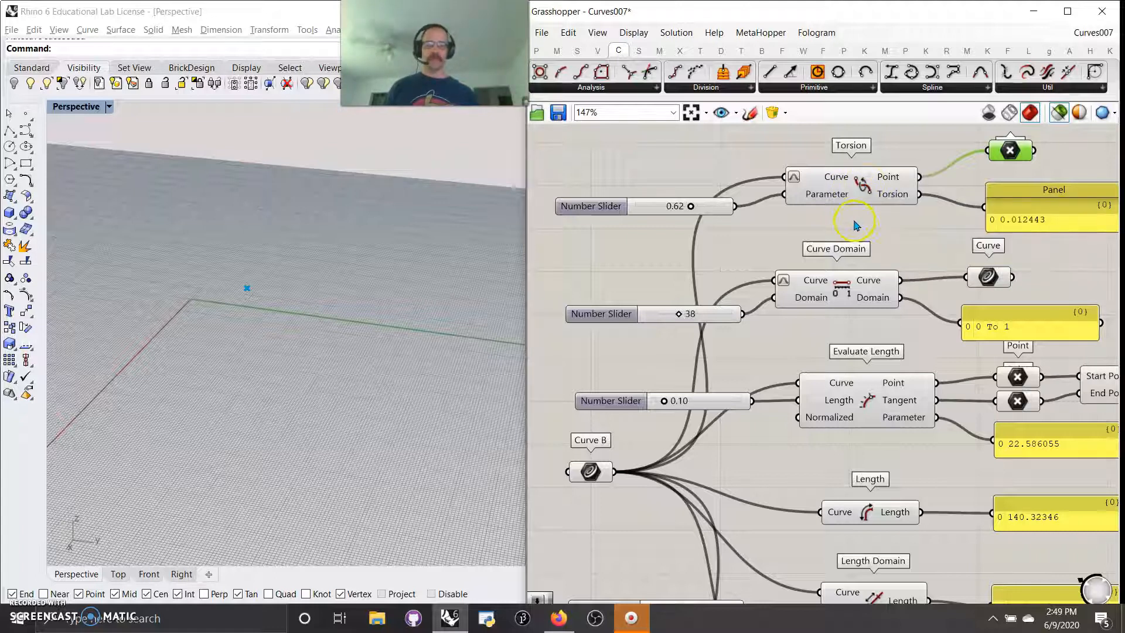
# Move the Curve Domain number slider farther away from its component and check the component's domain input and curve output
pyautogui.scroll(-3, 833, 270)
pyautogui.moveTo(833, 269); pyautogui.dragTo(824, 235, button='right')
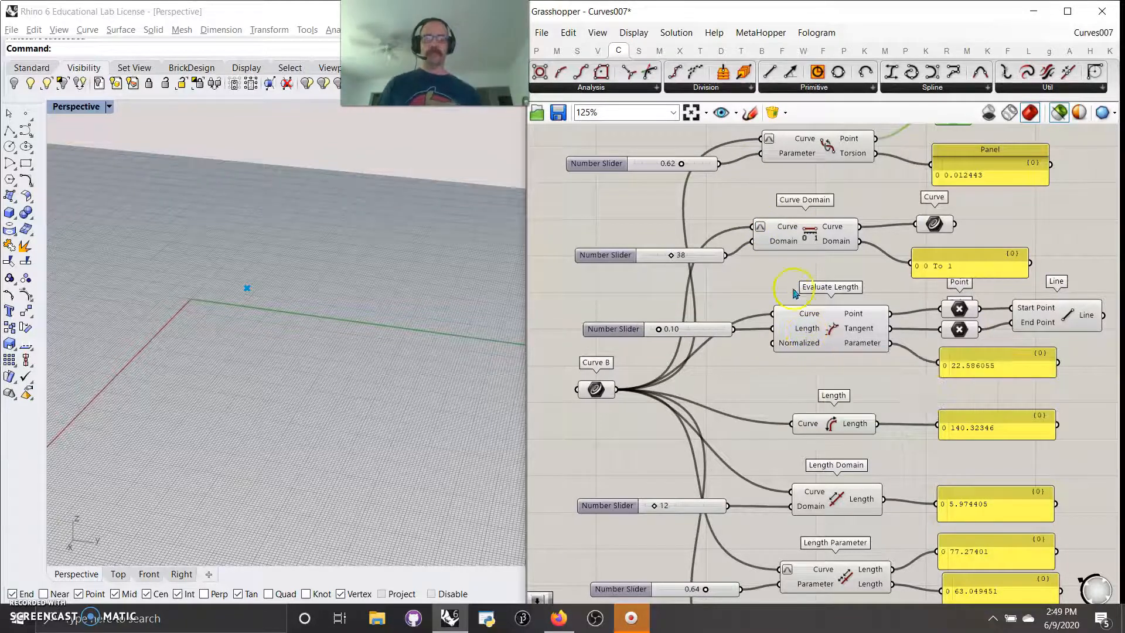
pyautogui.click(801, 233)
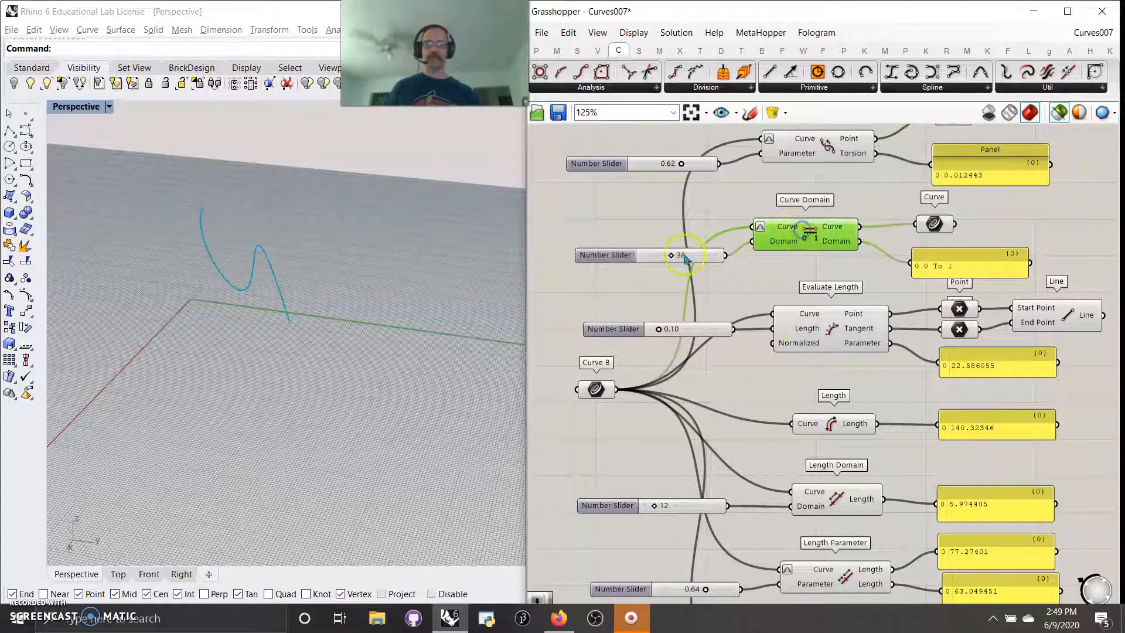
pyautogui.moveTo(686, 264); pyautogui.dragTo(658, 265)
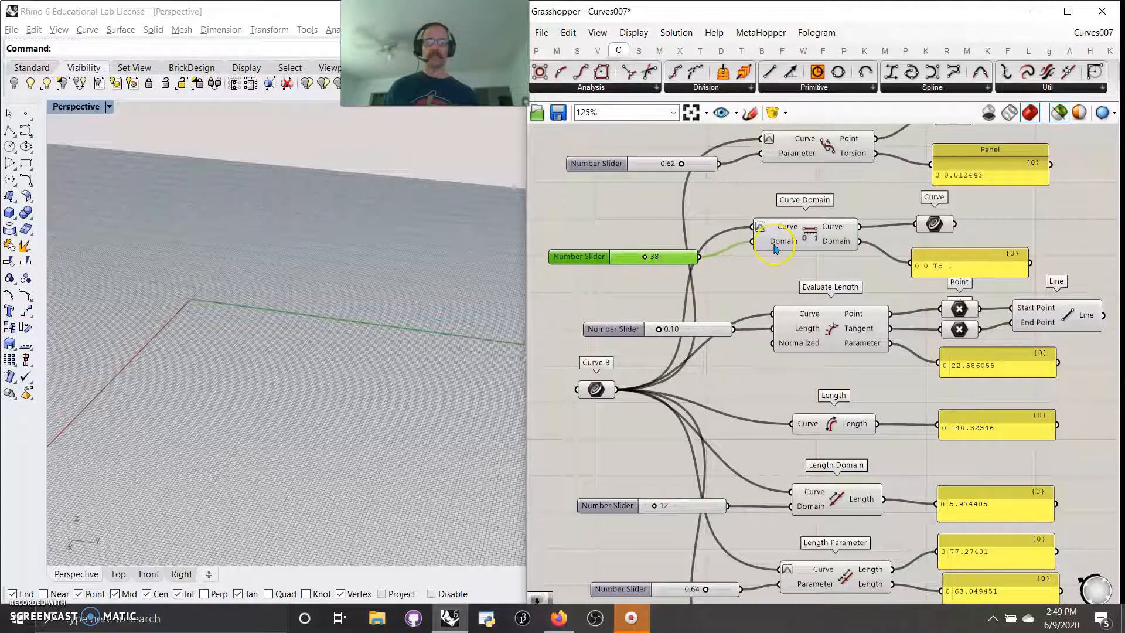
pyautogui.moveTo(774, 249)
pyautogui.click(923, 230)
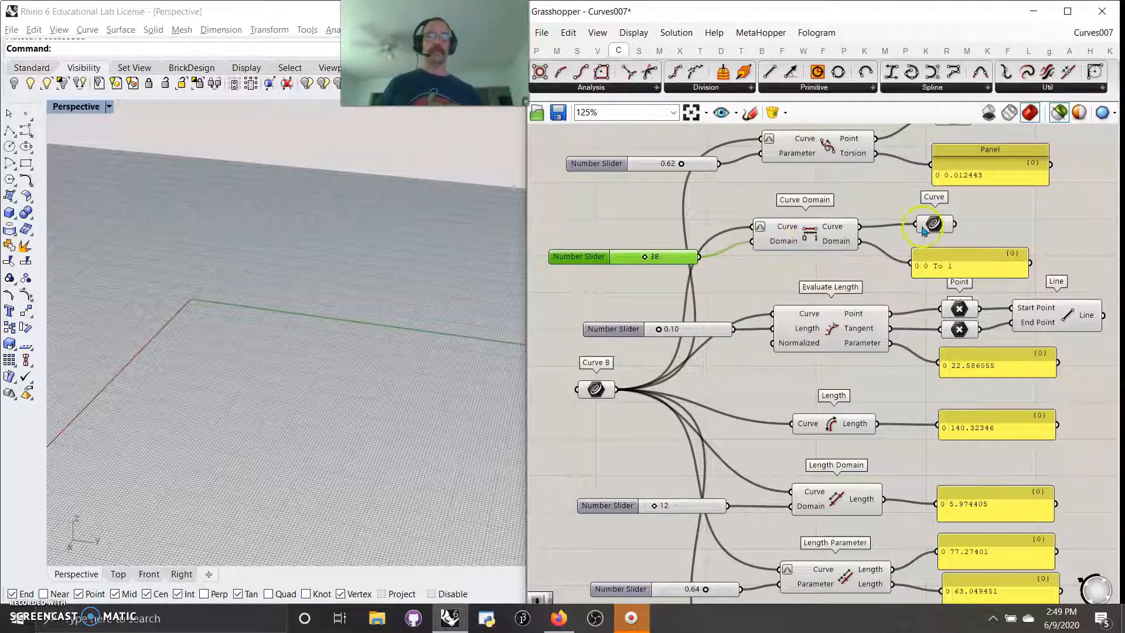
# Preview Curve Domain together with its output curve and set its domain slider to 44
pyautogui.click(791, 242)
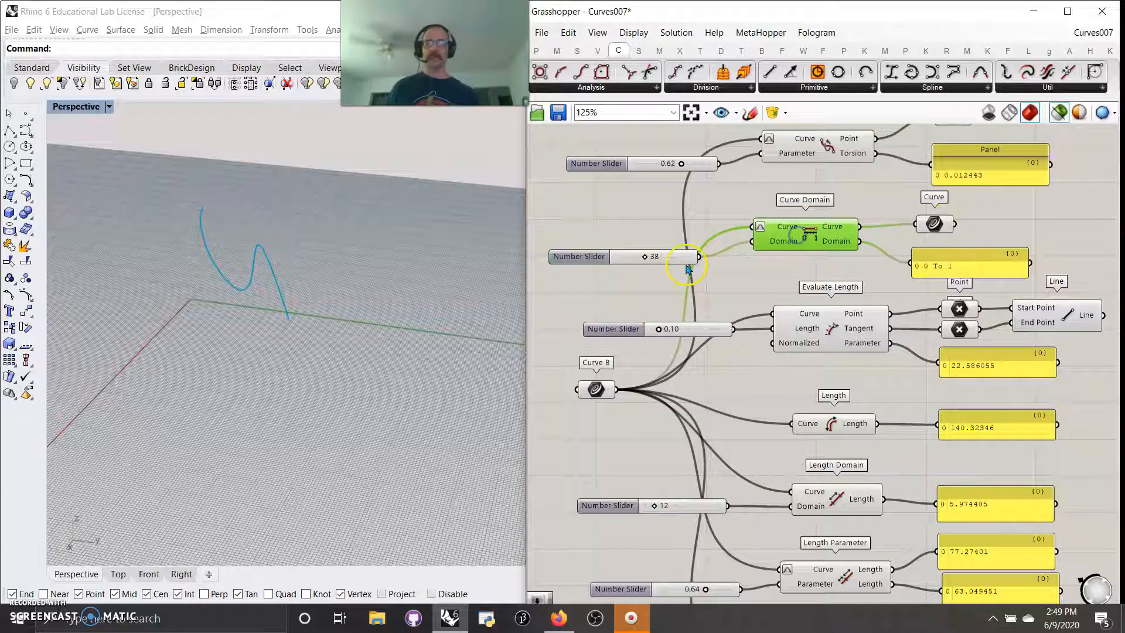
pyautogui.keyDown('shift'); pyautogui.click(926, 230); pyautogui.keyUp('shift')
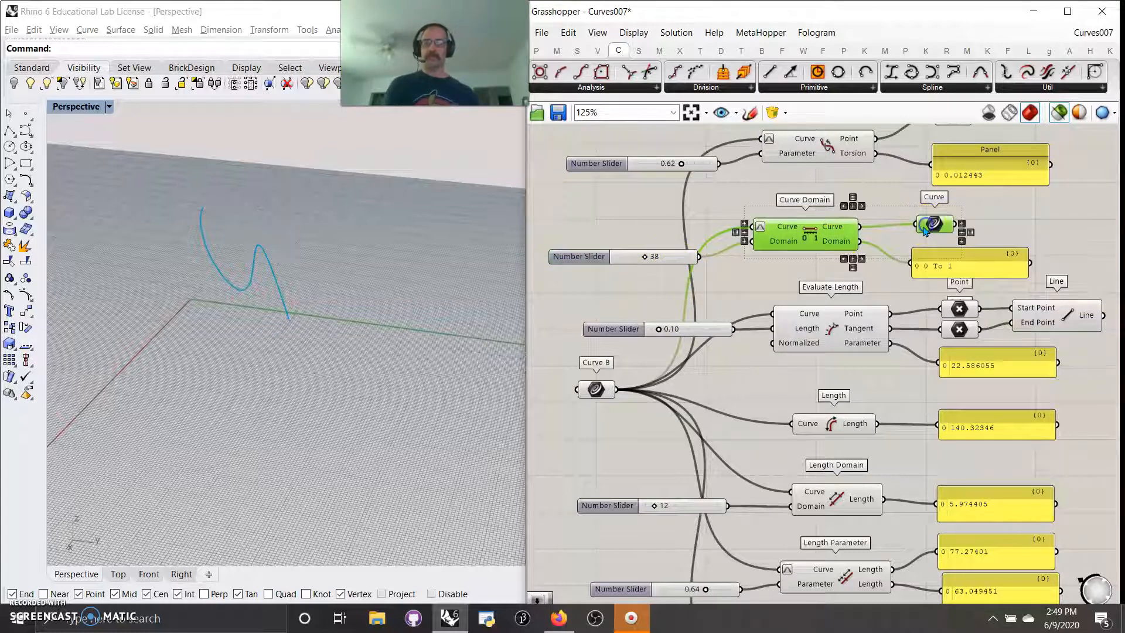
pyautogui.click(650, 263)
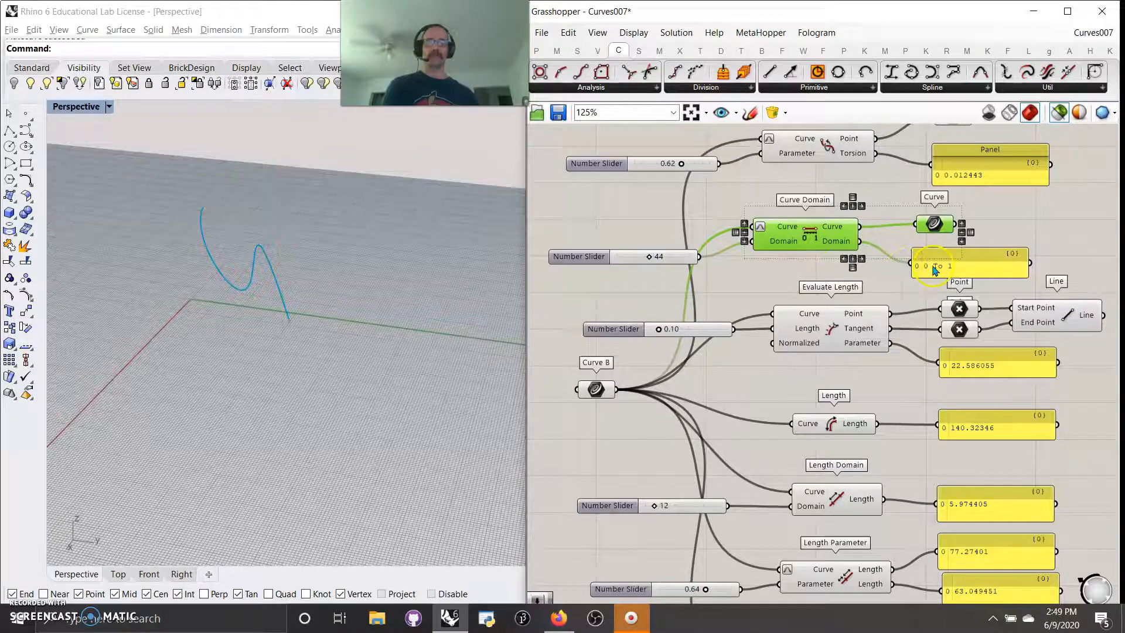
# Turn off Reparameterize on Curve Domain's curve input and set the domain slider to 42
pyautogui.rightClick(787, 228)
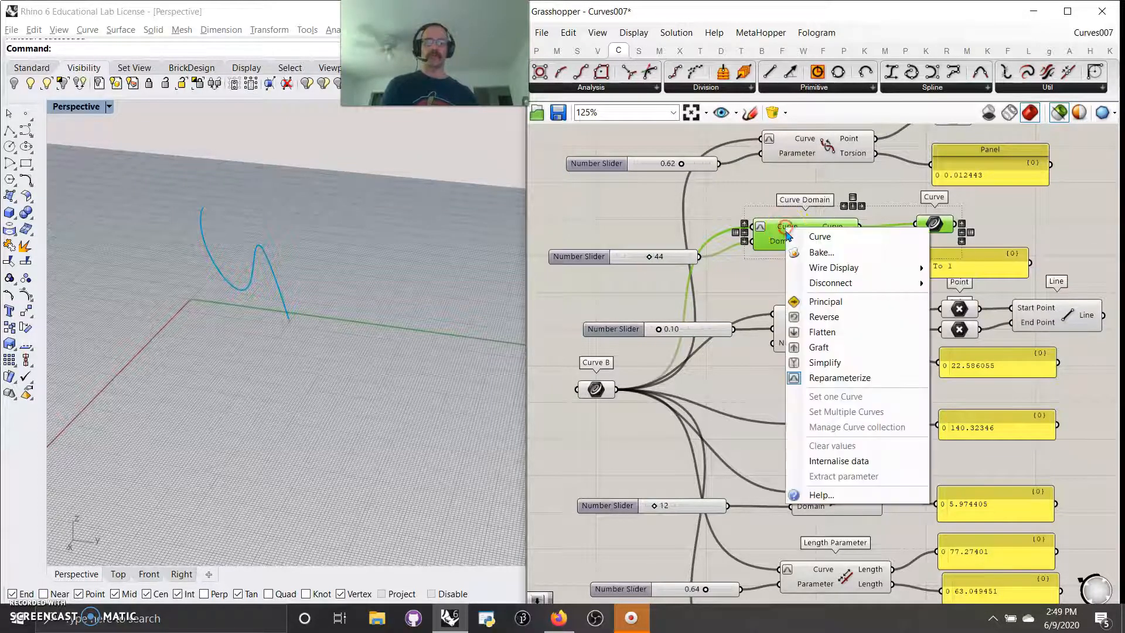
pyautogui.click(848, 378)
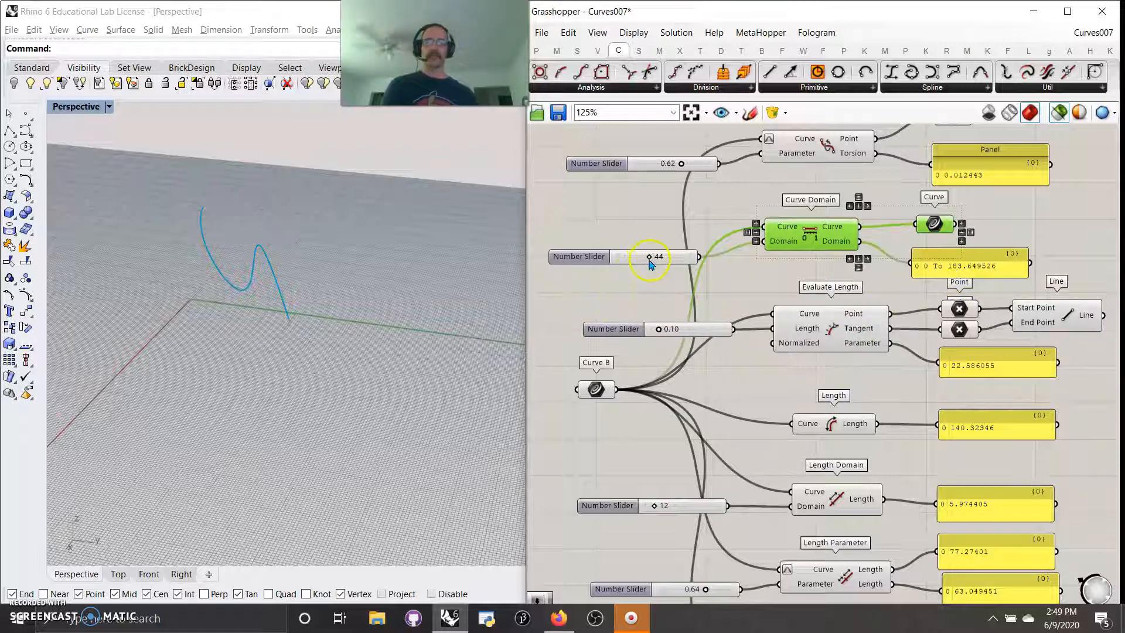
pyautogui.moveTo(650, 261)
pyautogui.mouseDown()
pyautogui.moveTo(616, 261)
pyautogui.moveTo(701, 261)
pyautogui.moveTo(659, 264)
pyautogui.mouseUp()
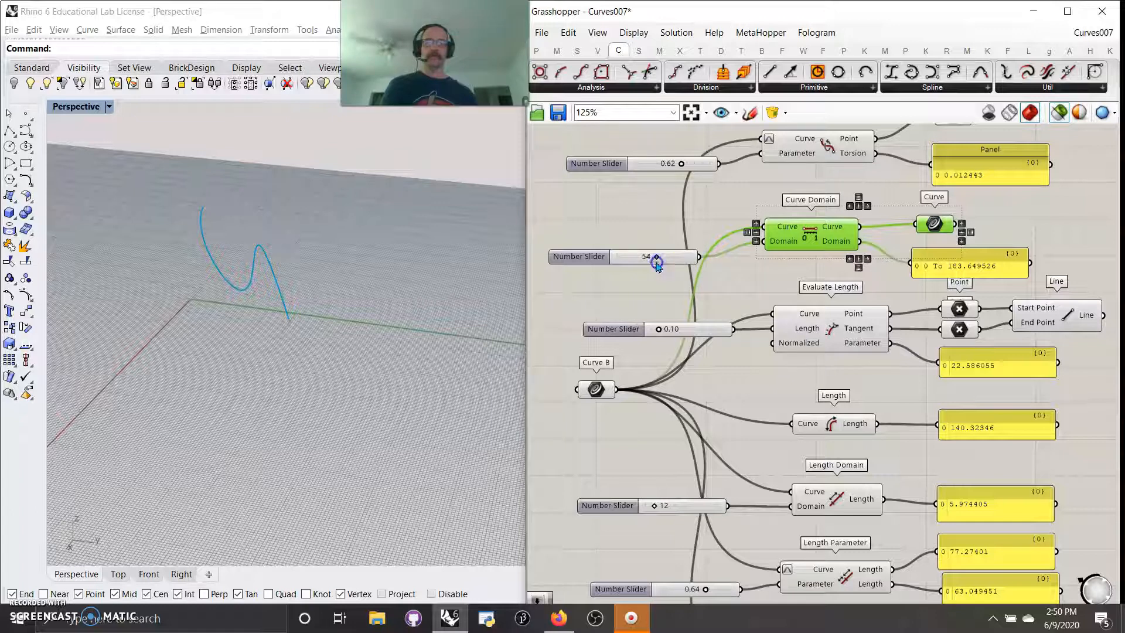
pyautogui.moveTo(659, 261); pyautogui.dragTo(650, 264)
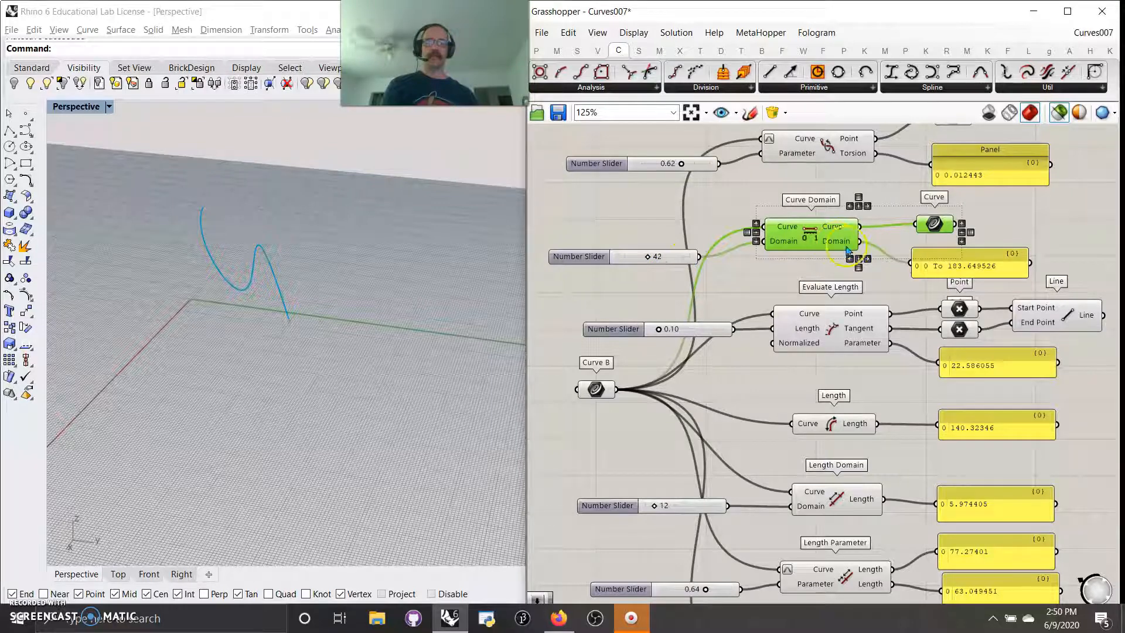
# Turn Reparameterize back on for Curve Domain's curve input
pyautogui.click(789, 229)
pyautogui.rightClick(789, 229)
pyautogui.click(832, 377)
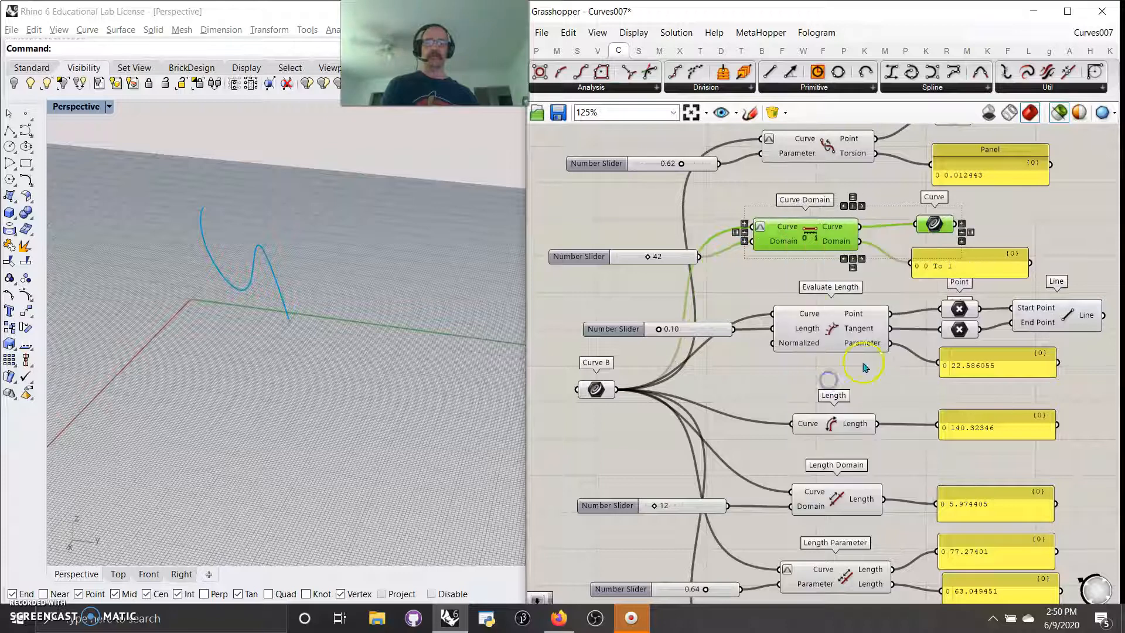
# Preview Evaluate Length together with Curve B and set its length slider to 0.85
pyautogui.moveTo(788, 287); pyautogui.dragTo(762, 206, button='right')
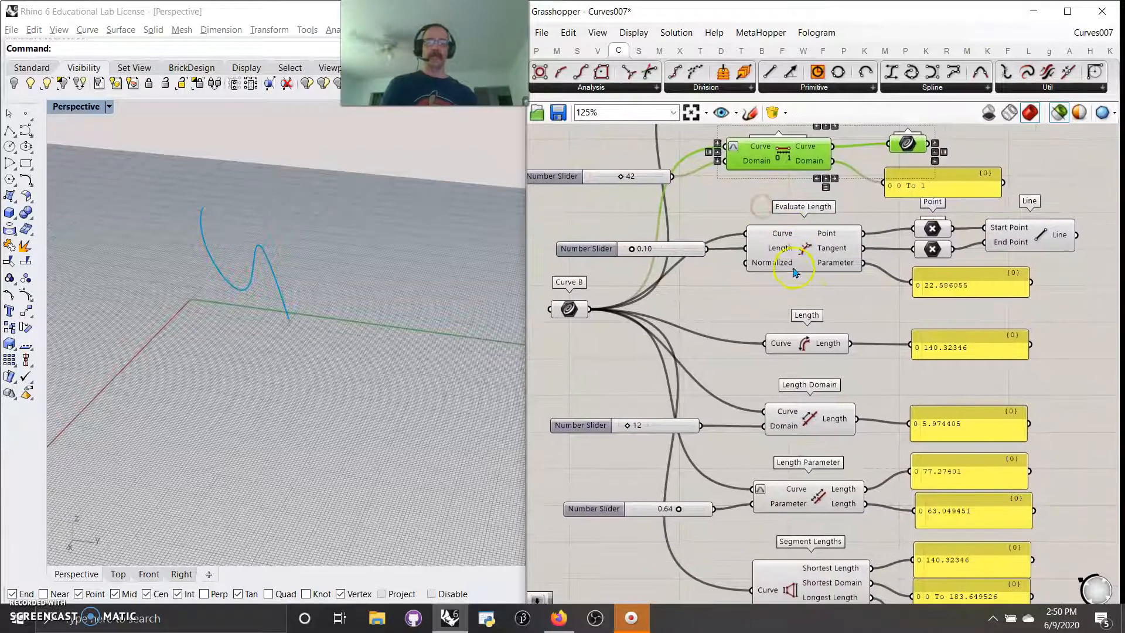
pyautogui.click(806, 253)
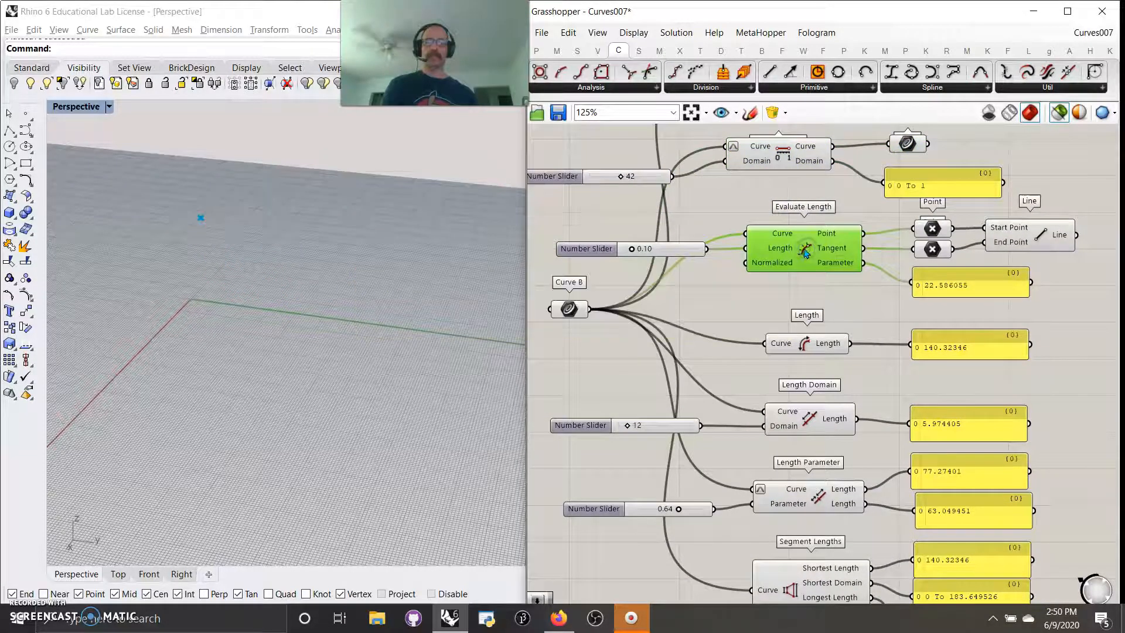
pyautogui.click(593, 309)
pyautogui.keyDown('shift'); pyautogui.click(806, 251); pyautogui.keyUp('shift')
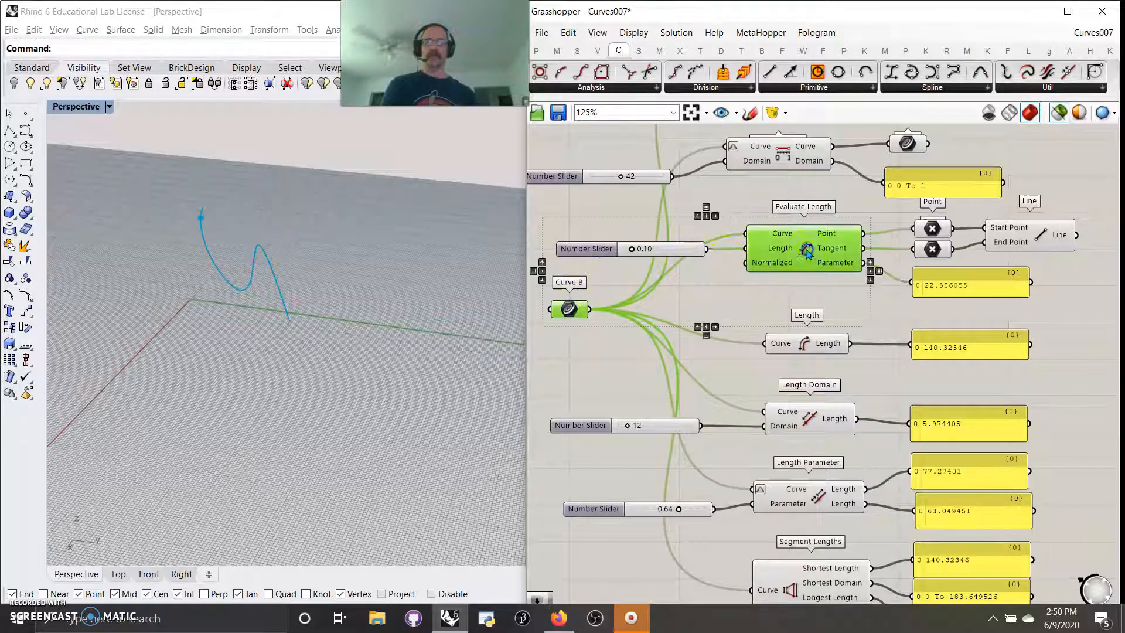
pyautogui.moveTo(632, 248); pyautogui.dragTo(687, 249)
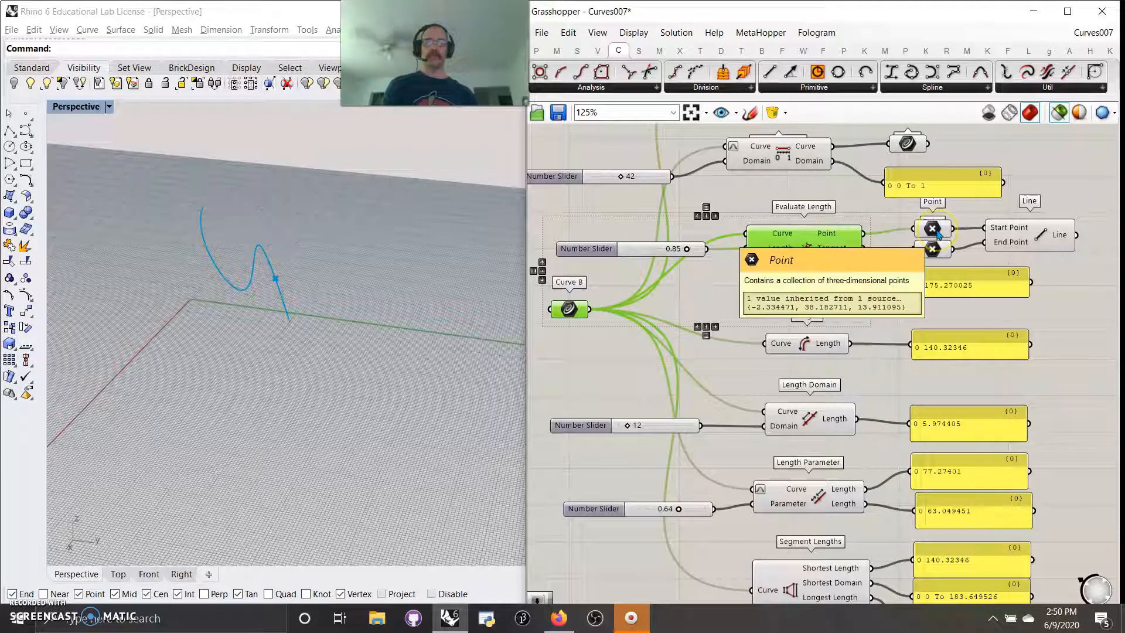
# Add Evaluate Length's two output points and the Line component to the preview and set the length slider to 0.38
pyautogui.keyDown('shift'); pyautogui.click(935, 230); pyautogui.keyUp('shift')
pyautogui.keyDown('shift'); pyautogui.click(932, 249); pyautogui.keyUp('shift')
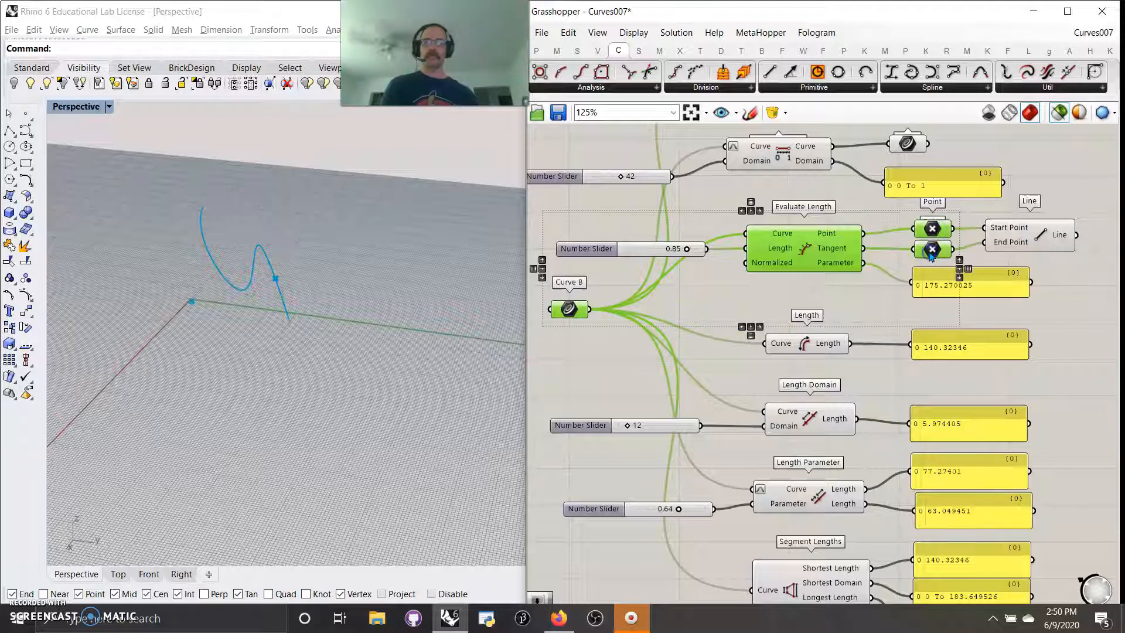
pyautogui.keyDown('shift'); pyautogui.click(1041, 242); pyautogui.keyUp('shift')
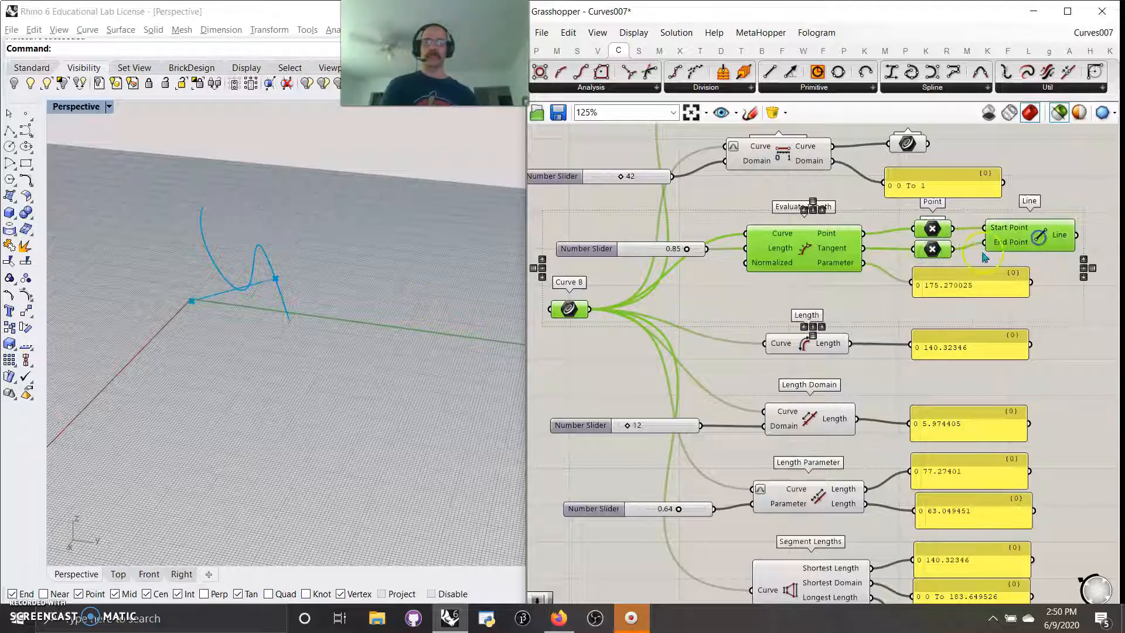
pyautogui.moveTo(680, 259); pyautogui.dragTo(650, 287)
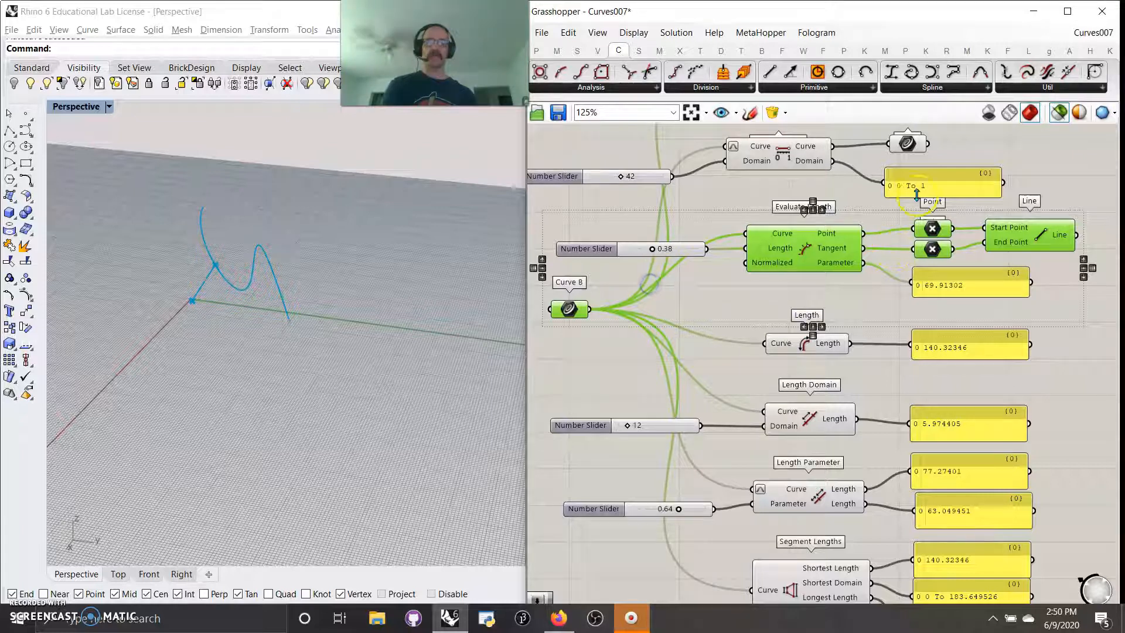
# Reparameterize Evaluate Length's curve input and set the length slider to 0.33
pyautogui.rightClick(776, 234)
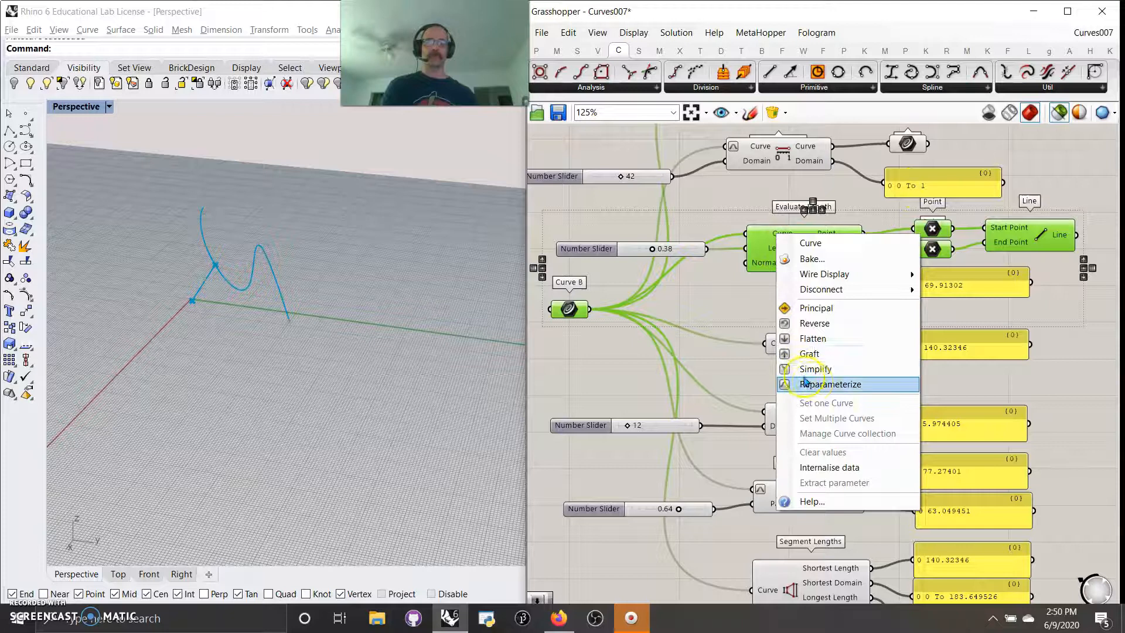
pyautogui.click(831, 384)
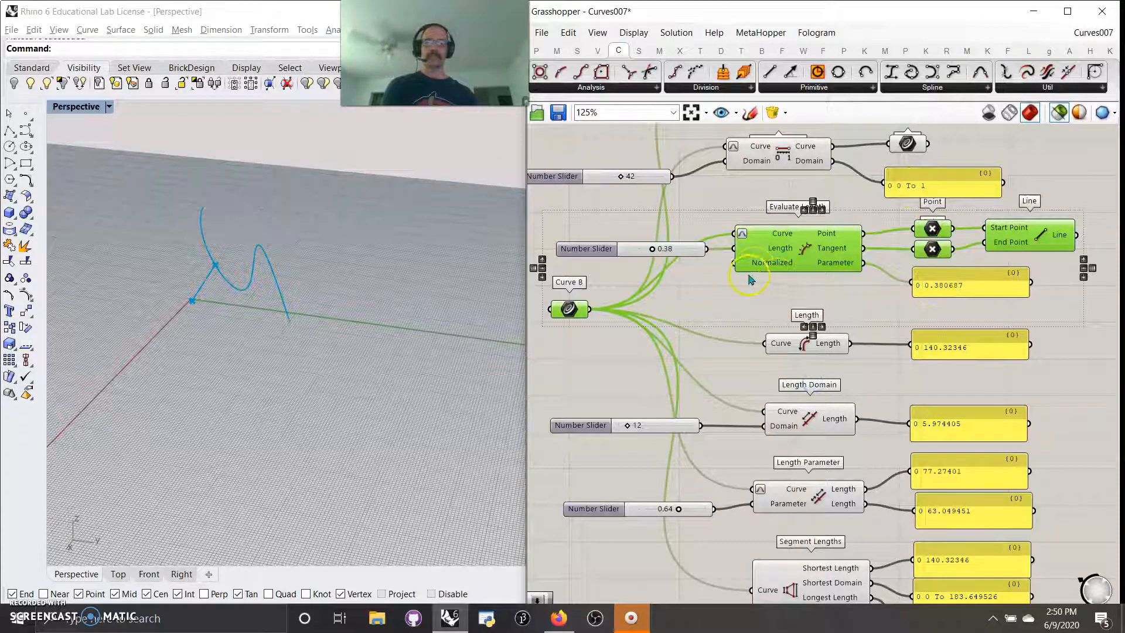
pyautogui.moveTo(652, 254); pyautogui.dragTo(642, 251)
# Reparameterize the Length component's curve input and preview the component together with Curve B
pyautogui.moveTo(743, 315); pyautogui.dragTo(742, 265, button='right')
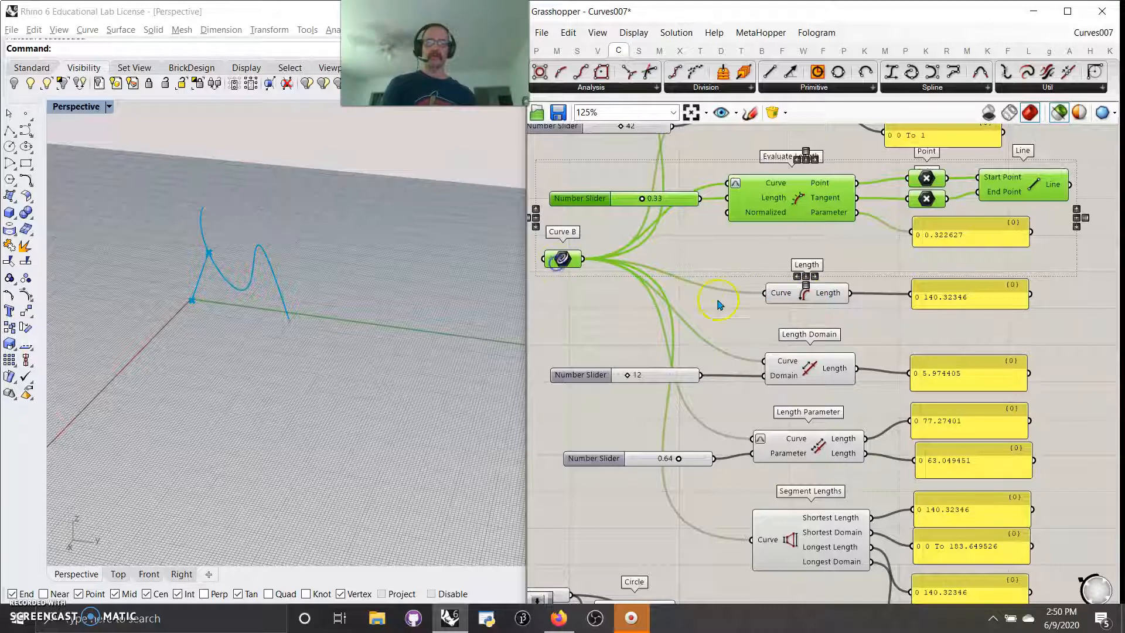
pyautogui.click(782, 294)
pyautogui.rightClick(780, 299)
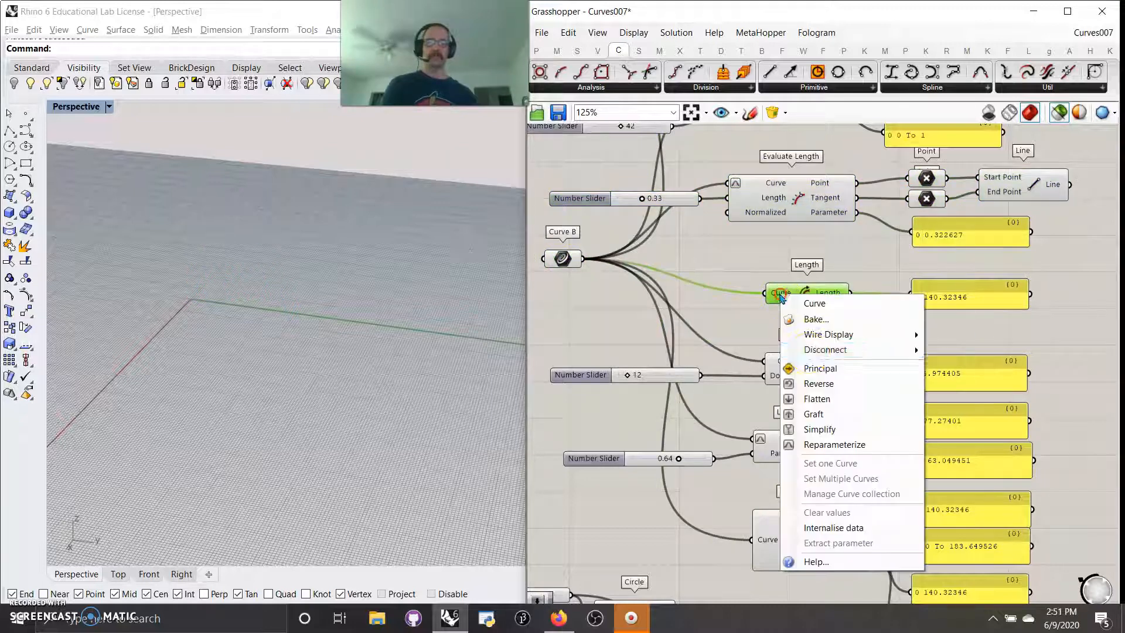
pyautogui.click(807, 442)
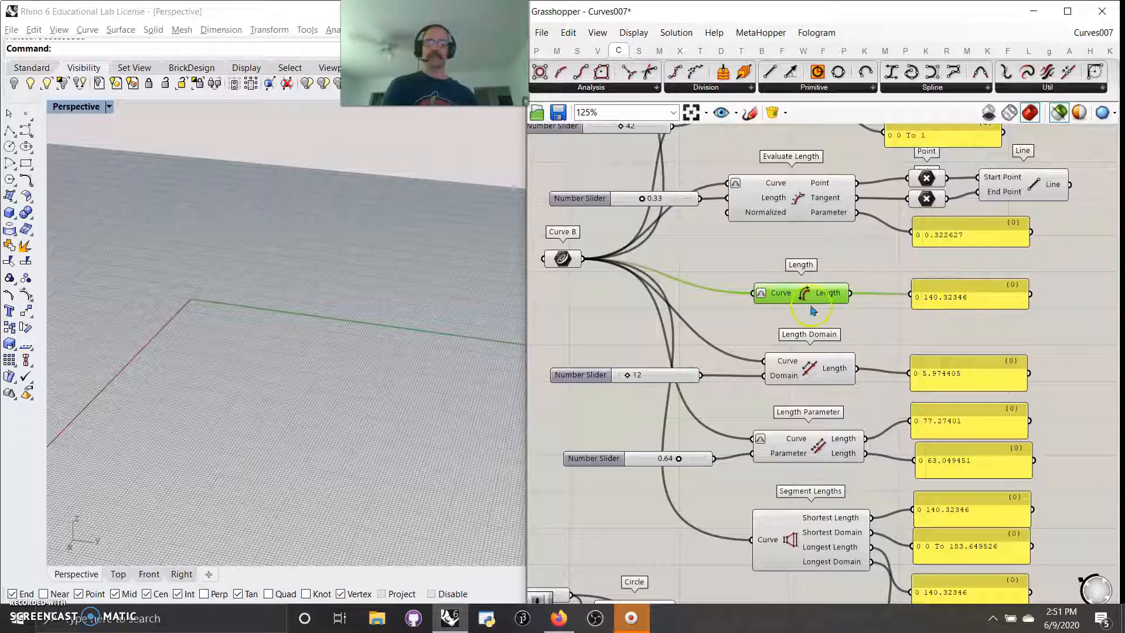
pyautogui.keyDown('shift'); pyautogui.click(573, 261); pyautogui.keyUp('shift')
pyautogui.moveTo(317, 295); pyautogui.dragTo(348, 304, button='right')
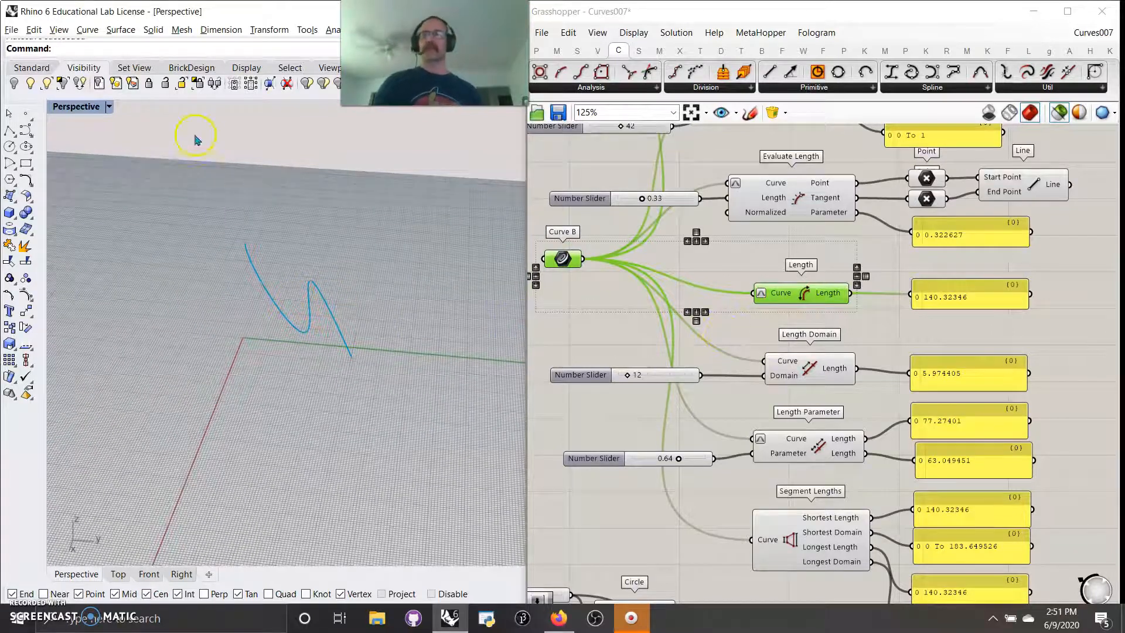
pyautogui.click(60, 51)
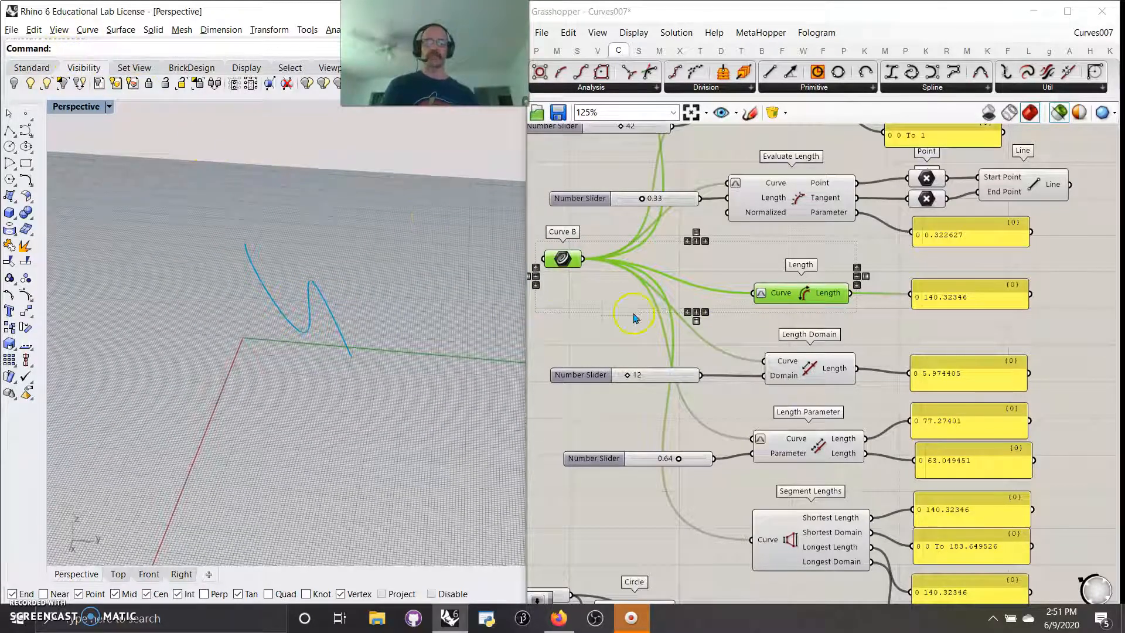
# Preview Length Domain together with Curve B and set its domain slider to 41
pyautogui.click(808, 374)
pyautogui.keyDown('shift'); pyautogui.click(562, 258); pyautogui.keyUp('shift')
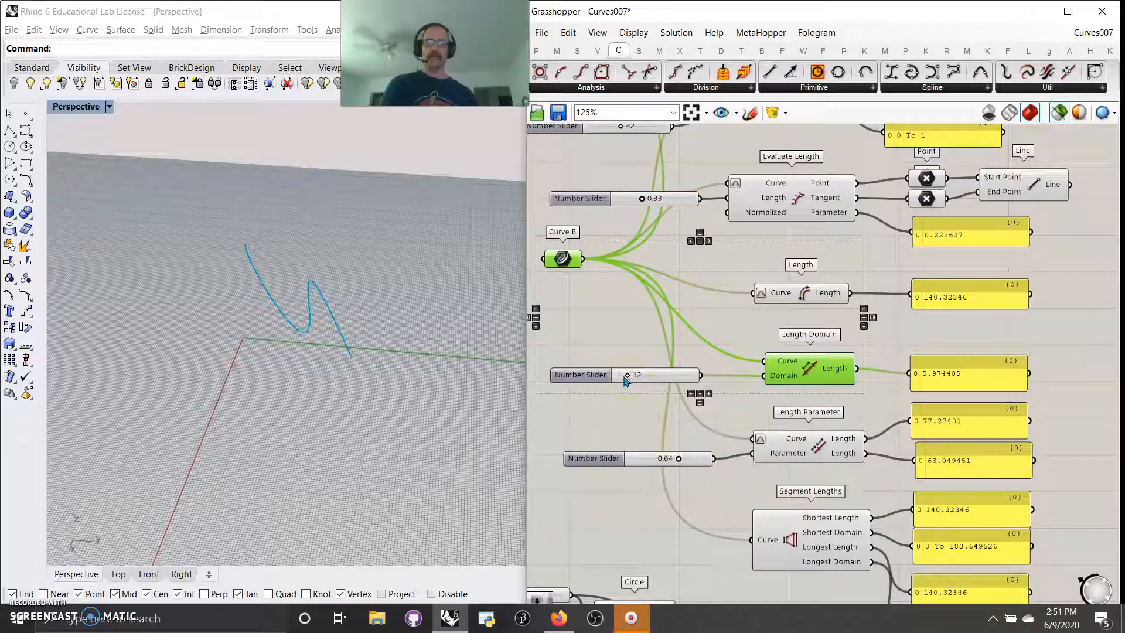
pyautogui.moveTo(627, 377); pyautogui.dragTo(649, 378)
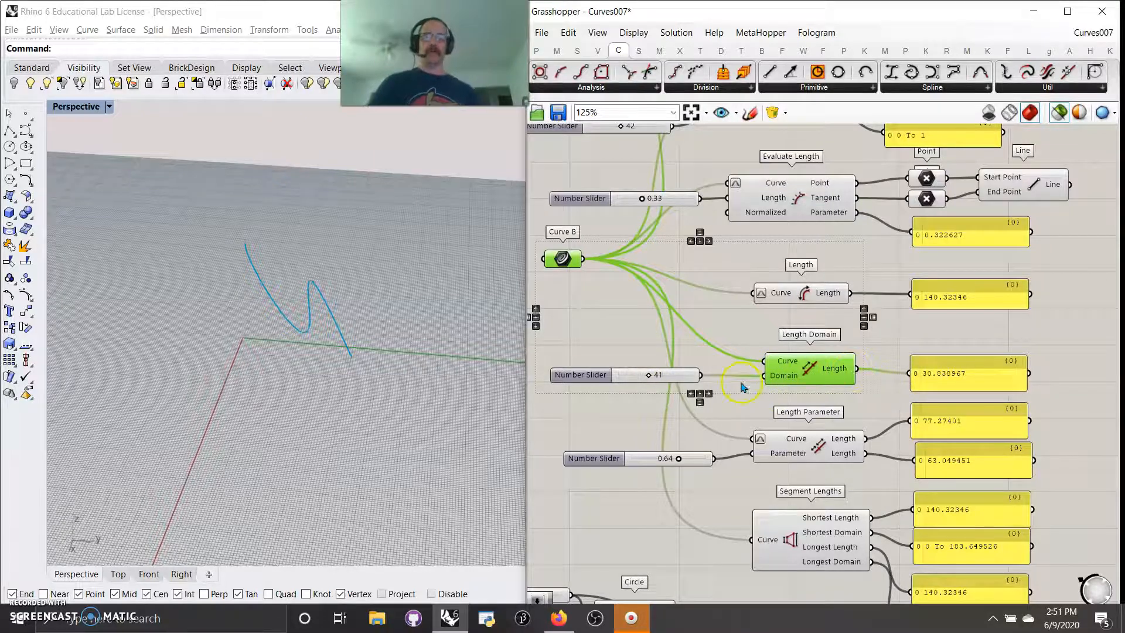
pyautogui.moveTo(779, 381)
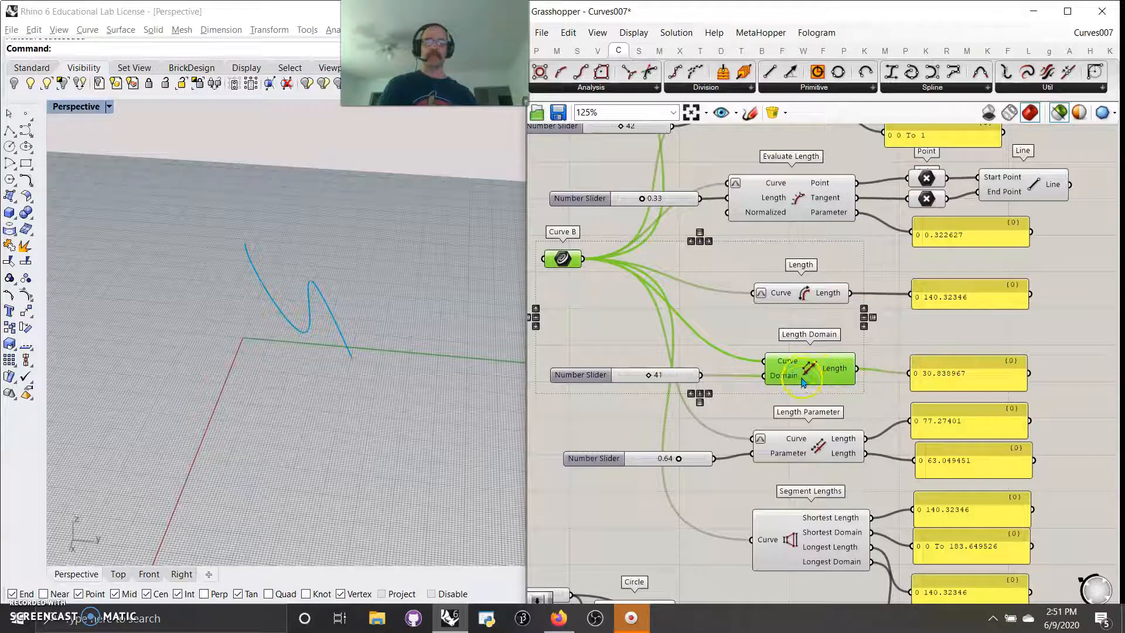
# Move Curve B down below the Length Parameter slider and preview it together with the Length Parameter component
pyautogui.moveTo(807, 390); pyautogui.dragTo(809, 224, button='right')
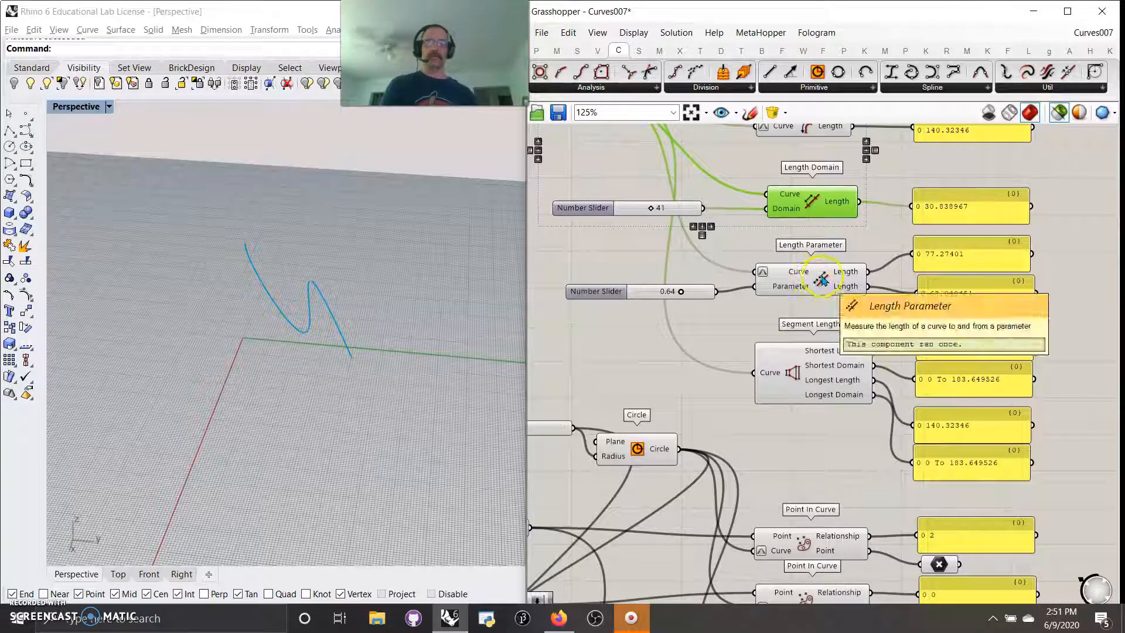
pyautogui.click(810, 284)
pyautogui.moveTo(684, 253); pyautogui.dragTo(726, 362, button='right')
pyautogui.keyDown('shift'); pyautogui.click(607, 203); pyautogui.keyUp('shift')
pyautogui.moveTo(606, 203); pyautogui.dragTo(608, 467)
pyautogui.click(591, 246)
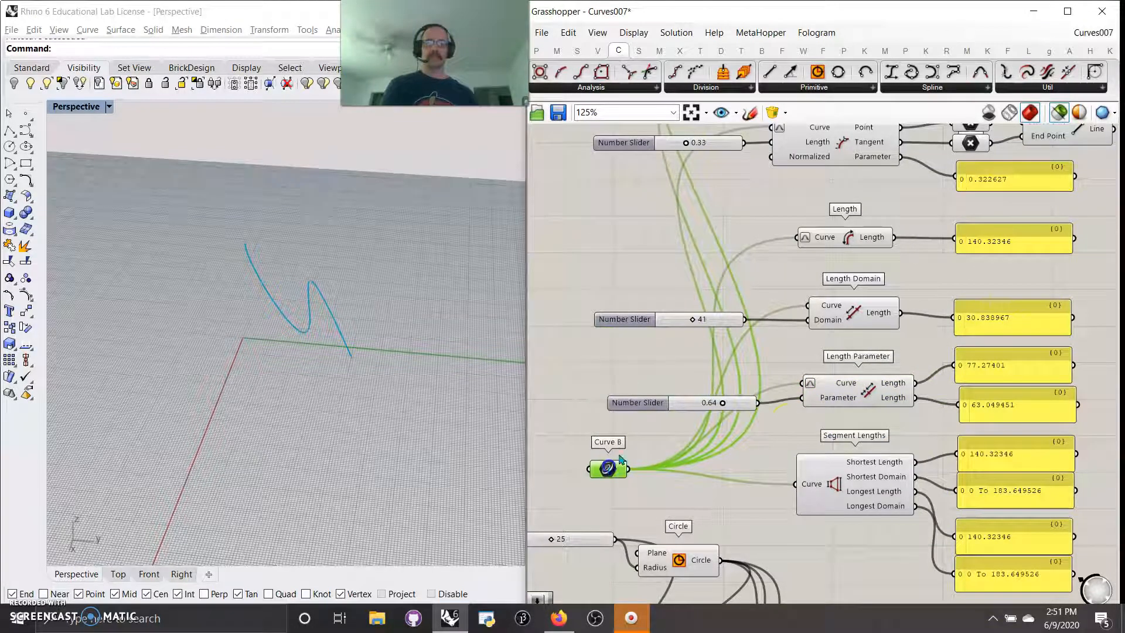
pyautogui.keyDown('shift'); pyautogui.click(839, 408); pyautogui.keyUp('shift')
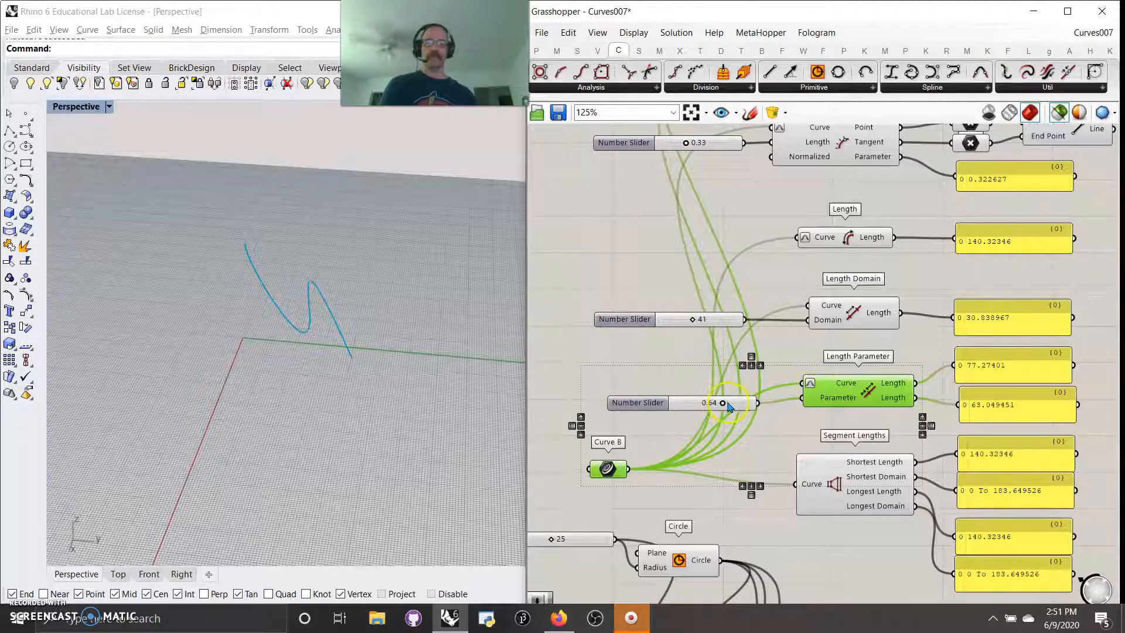
# Try Length Parameter's parameter slider at 0.30 and set it to 0.78
pyautogui.moveTo(726, 405); pyautogui.dragTo(696, 406)
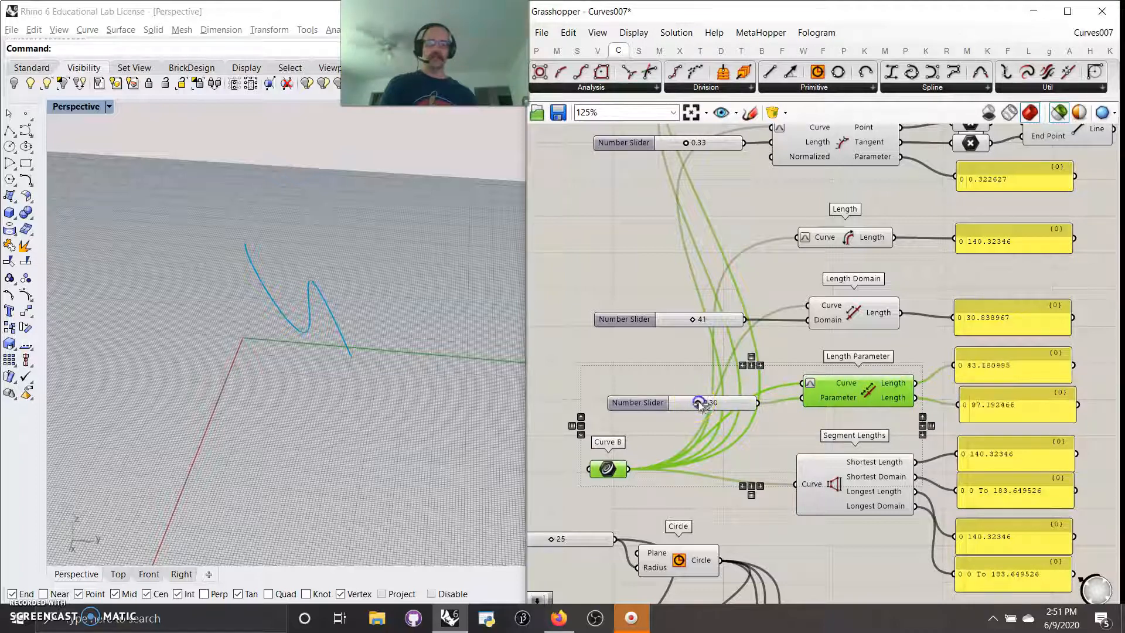
pyautogui.moveTo(709, 404); pyautogui.dragTo(736, 406)
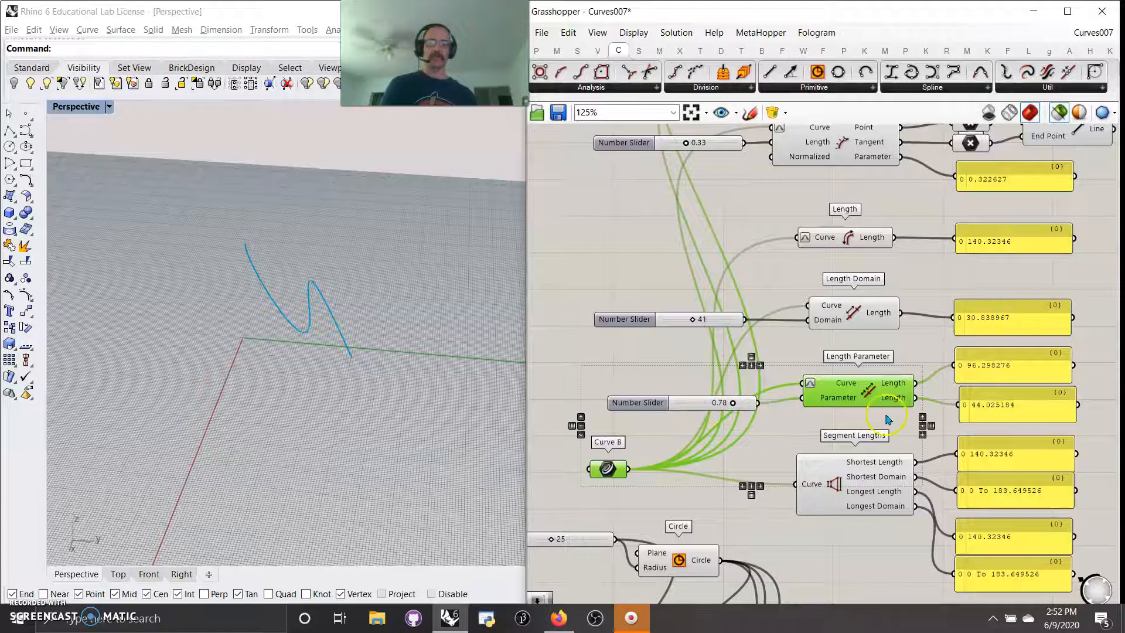
pyautogui.scroll(3, 916, 403)
pyautogui.scroll(1, 916, 405)
pyautogui.scroll(-4, 874, 396)
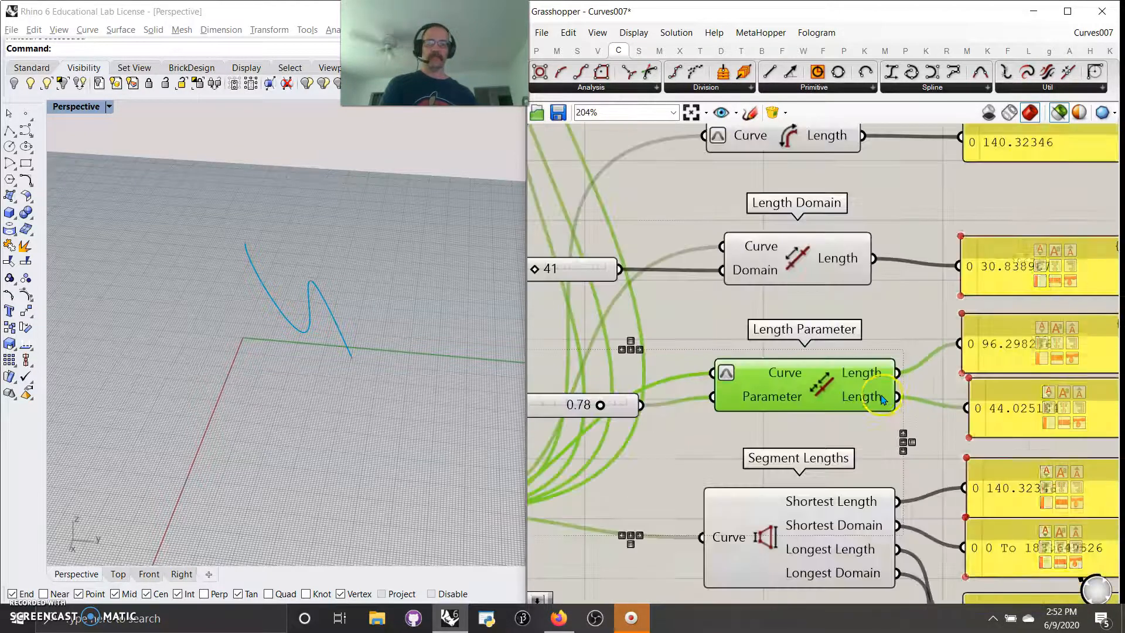
# Duplicate the parameter slider, connect the copy as a second Parameter input of Length Parameter and set it to 0.58
pyautogui.click(666, 402)
pyautogui.hotkey('ctrl', 'c')
pyautogui.hotkey('ctrl', 'v')
pyautogui.moveTo(675, 404); pyautogui.dragTo(778, 397)
pyautogui.moveTo(709, 367); pyautogui.dragTo(695, 367)
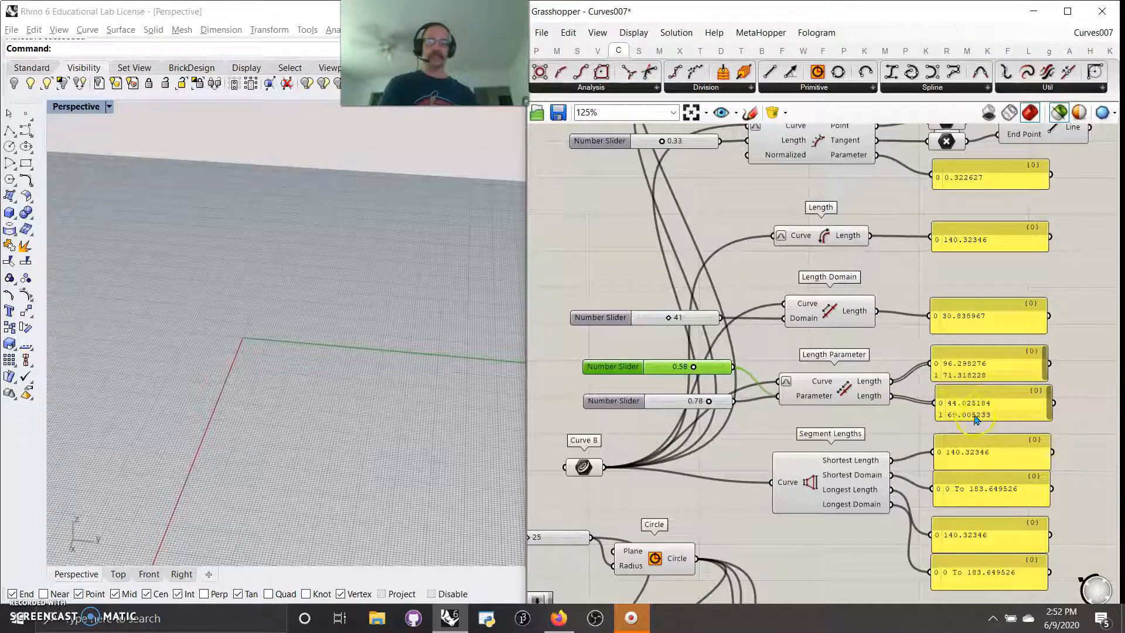
# Graft Length Parameter's first Length output and enlarge its panel to show both branches
pyautogui.rightClick(872, 387)
pyautogui.click(946, 463)
pyautogui.moveTo(990, 341); pyautogui.dragTo(991, 381)
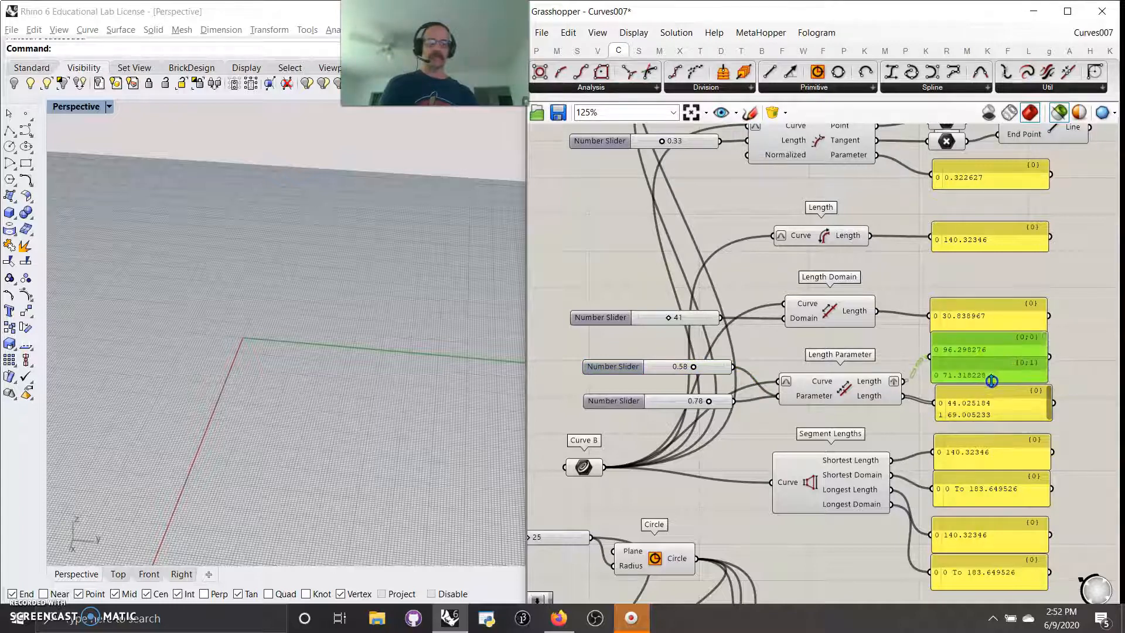
# Enlarge the panel of Length Parameter's second Length output and graft that output
pyautogui.moveTo(991, 420); pyautogui.dragTo(991, 431)
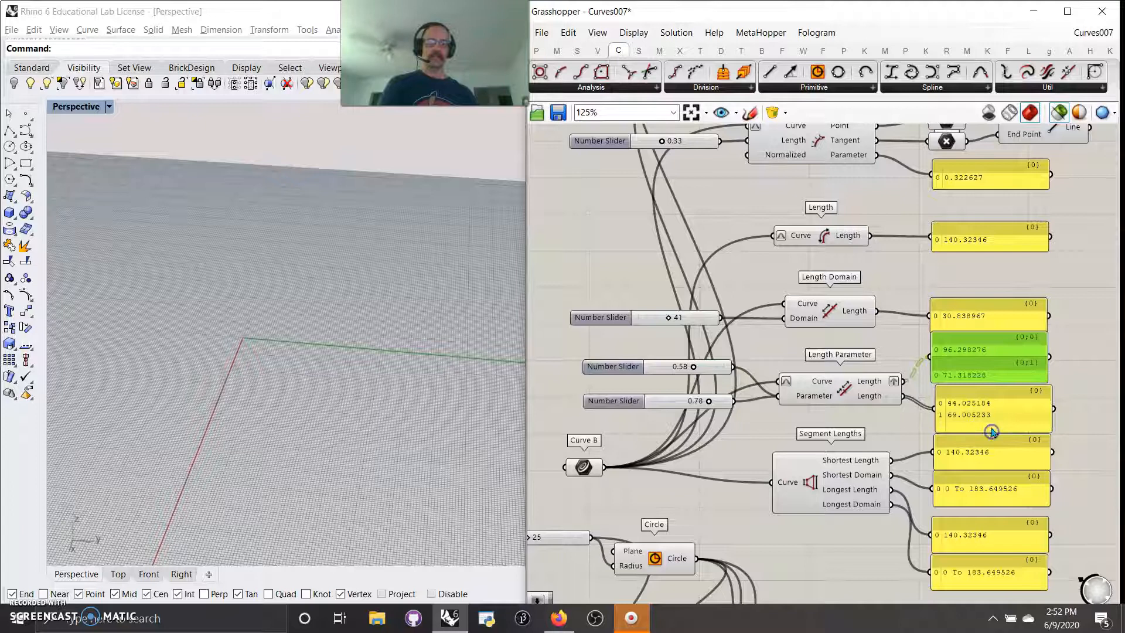
pyautogui.rightClick(871, 398)
pyautogui.click(969, 472)
pyautogui.moveTo(978, 418); pyautogui.dragTo(973, 416)
# Preview Segment Lengths together with Curve B and reparameterize its curve input
pyautogui.moveTo(901, 422); pyautogui.dragTo(934, 332, button='right')
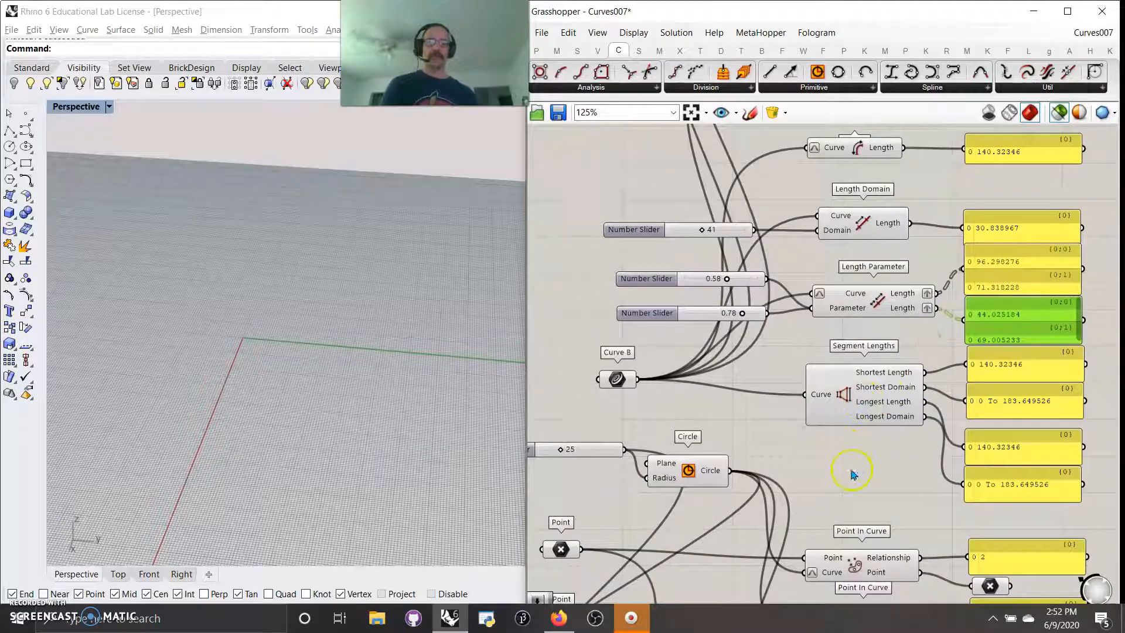
pyautogui.moveTo(849, 465); pyautogui.dragTo(845, 424, button='right')
pyautogui.click(612, 338)
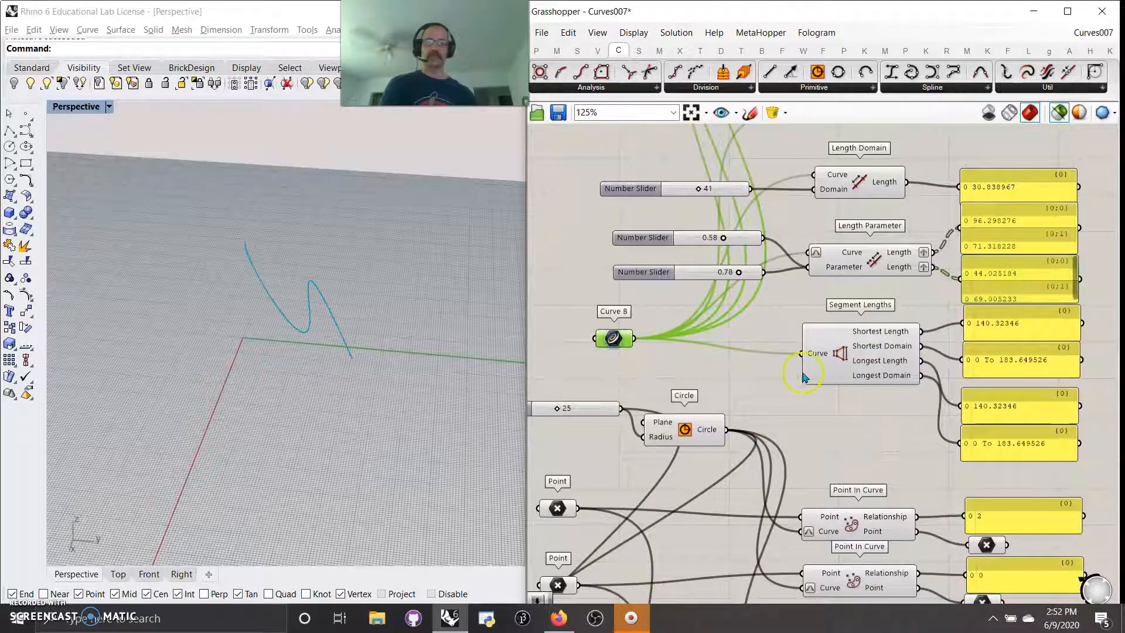
pyautogui.keyDown('shift'); pyautogui.click(860, 358); pyautogui.keyUp('shift')
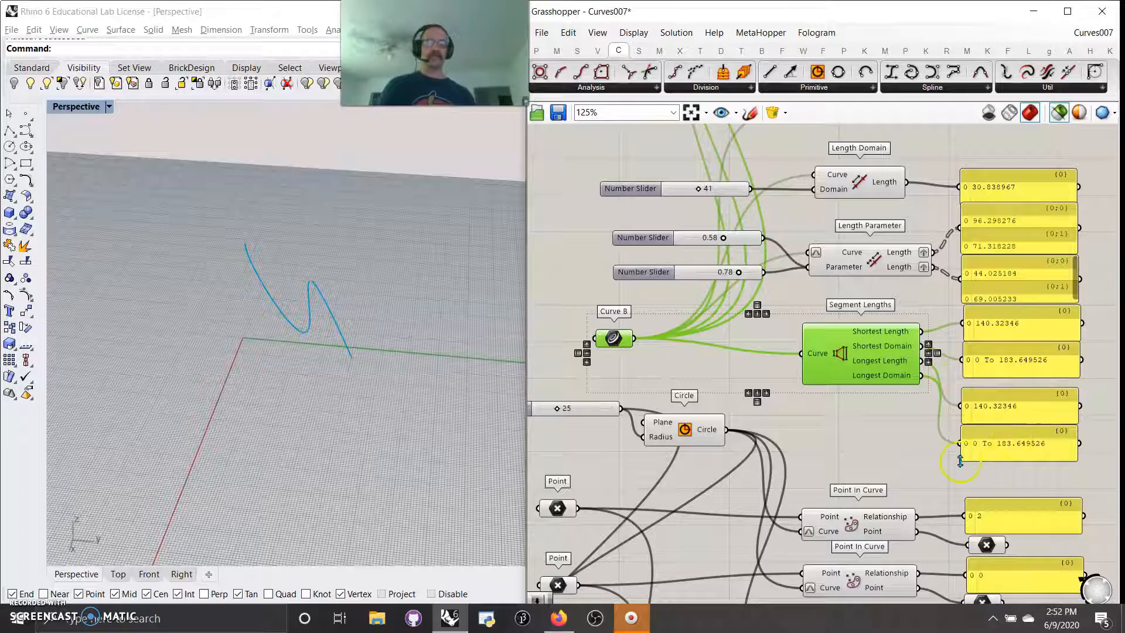
pyautogui.moveTo(857, 465); pyautogui.dragTo(855, 443, button='right')
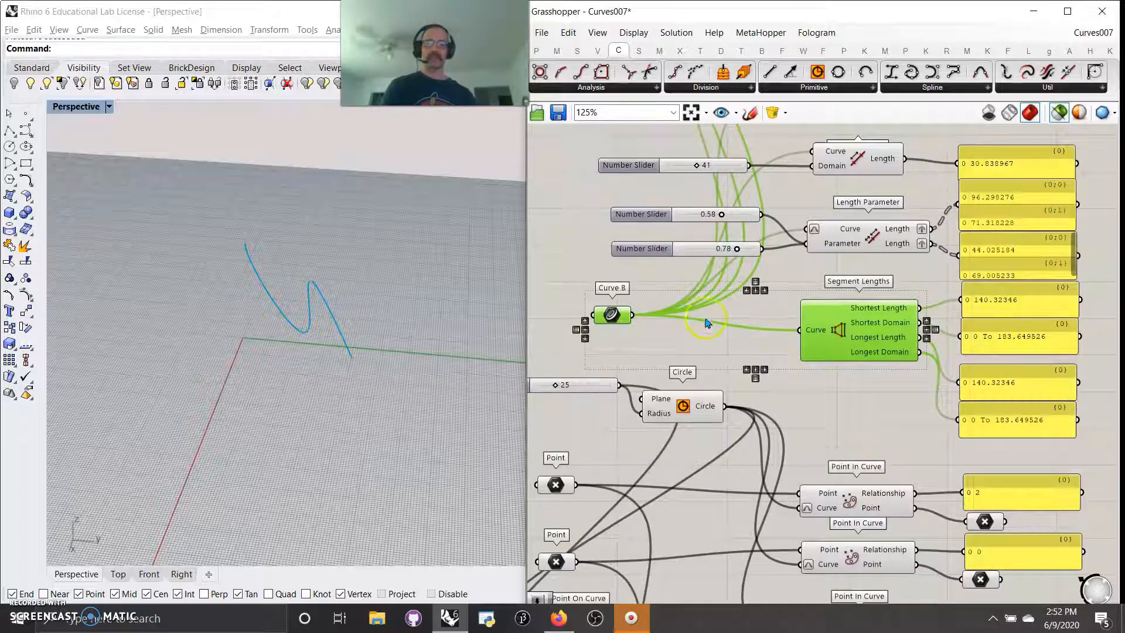
pyautogui.moveTo(703, 329); pyautogui.dragTo(710, 355, button='right')
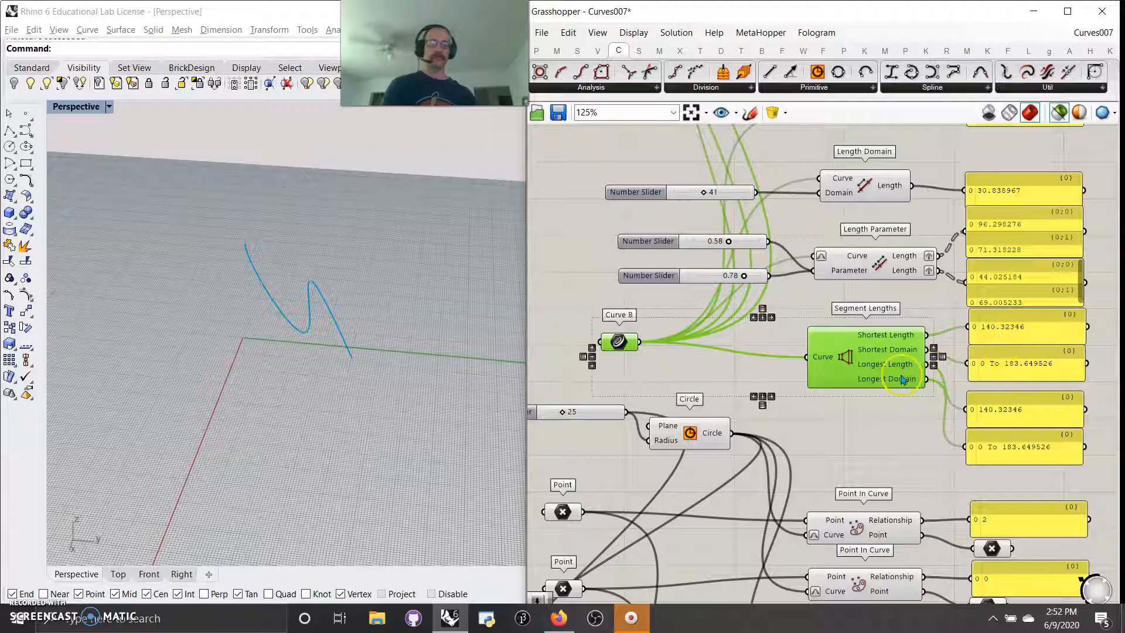
pyautogui.rightClick(823, 357)
pyautogui.click(852, 478)
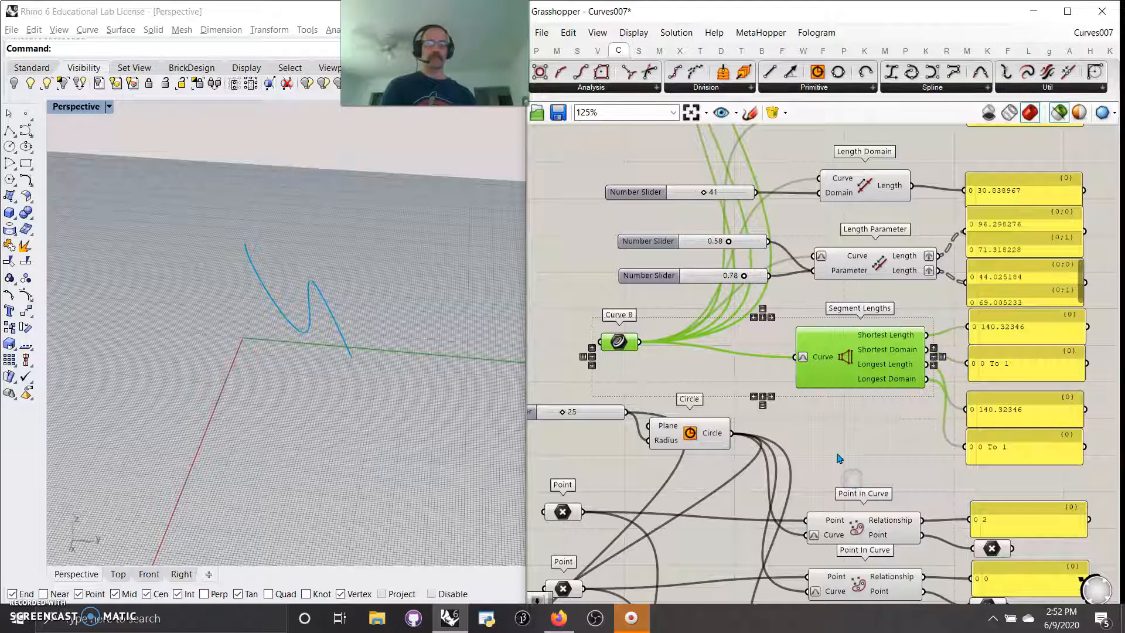
# Reposition the upper Circle component and its radius slider near the Point components
pyautogui.moveTo(845, 442); pyautogui.dragTo(910, 354, button='right')
pyautogui.moveTo(808, 386); pyautogui.dragTo(790, 304, button='right')
pyautogui.click(776, 243)
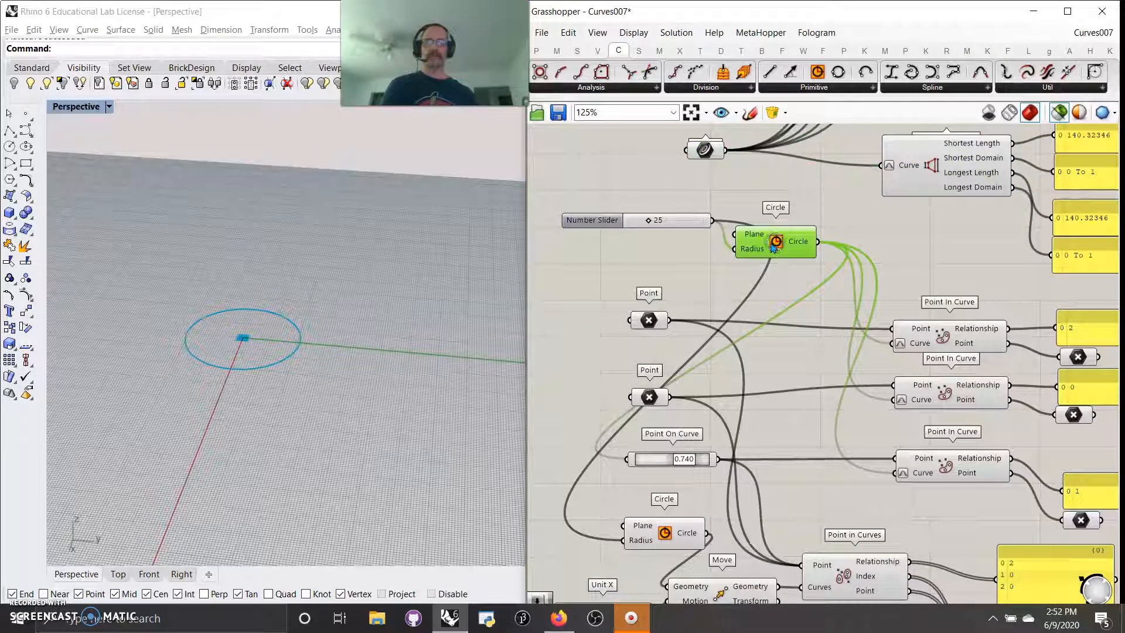
pyautogui.moveTo(777, 246); pyautogui.dragTo(771, 287)
pyautogui.moveTo(784, 390); pyautogui.dragTo(779, 321, button='right')
pyautogui.scroll(-3, 771, 293)
pyautogui.scroll(2, 784, 321)
pyautogui.moveTo(703, 212); pyautogui.dragTo(634, 308)
# Preview the upper Circle, both Points, Point On Curve, the lower Circle and the Move component together
pyautogui.moveTo(647, 366); pyautogui.dragTo(698, 373, button='right')
pyautogui.keyDown('shift'); pyautogui.click(816, 264); pyautogui.keyUp('shift')
pyautogui.keyDown('shift'); pyautogui.click(727, 293); pyautogui.keyUp('shift')
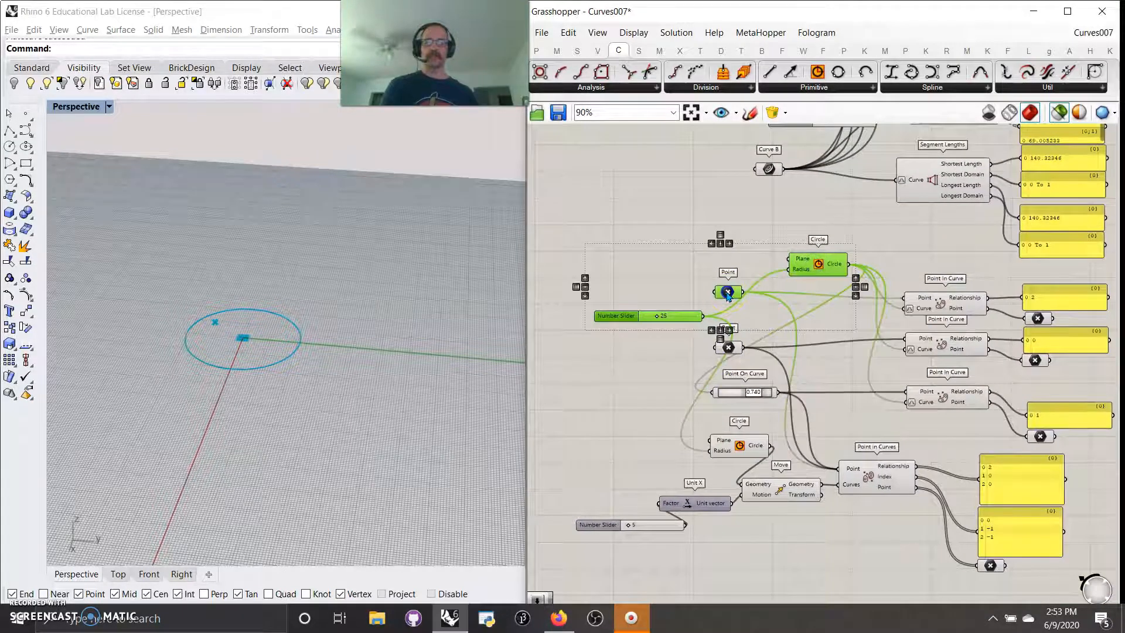
pyautogui.keyDown('shift'); pyautogui.click(728, 347); pyautogui.keyUp('shift')
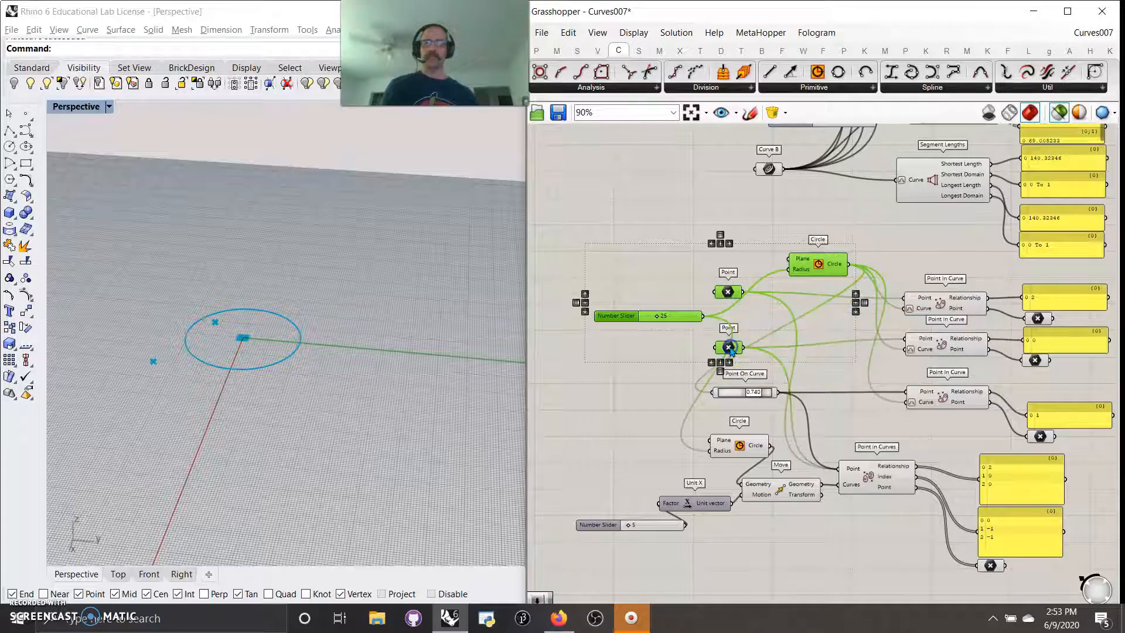
pyautogui.keyDown('shift'); pyautogui.click(739, 396); pyautogui.keyUp('shift')
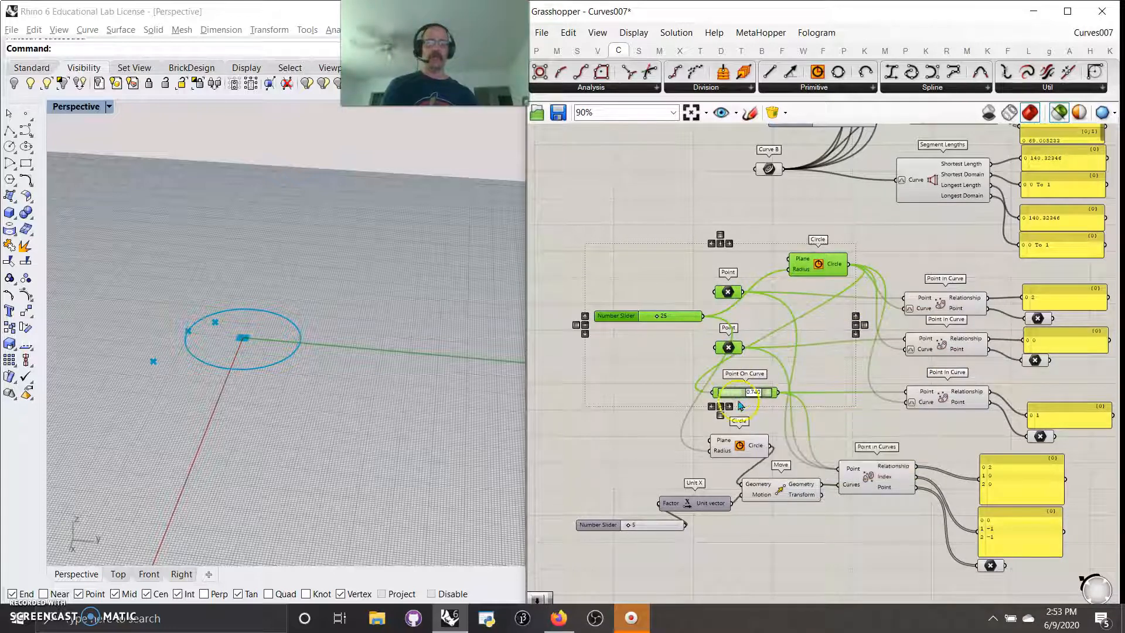
pyautogui.keyDown('shift'); pyautogui.click(739, 450); pyautogui.keyUp('shift')
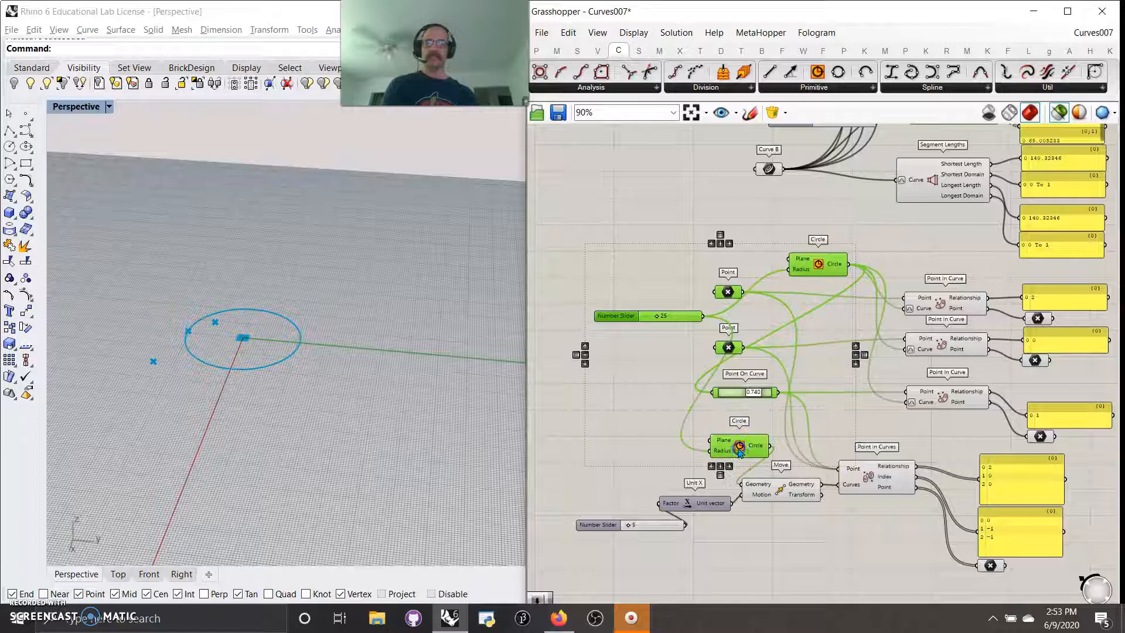
pyautogui.keyDown('shift'); pyautogui.click(790, 492); pyautogui.keyUp('shift')
pyautogui.keyDown('shift'); pyautogui.click(672, 523); pyautogui.keyUp('shift')
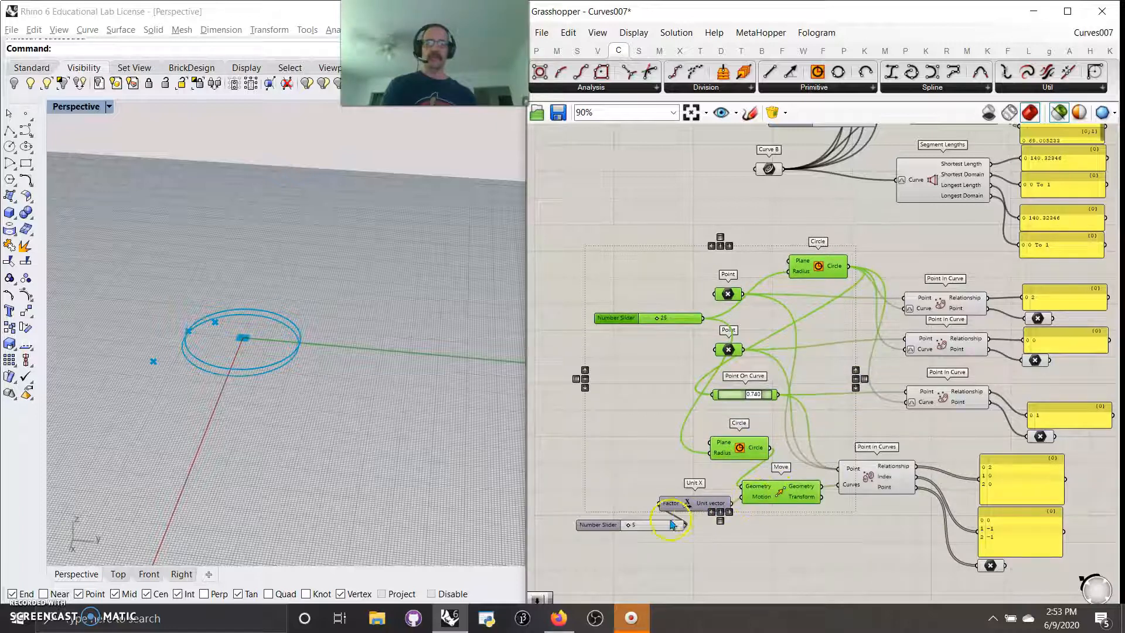
# Try the Unit X factor slider at 0 and at 30 to shift the moved circle
pyautogui.moveTo(630, 526)
pyautogui.mouseDown()
pyautogui.moveTo(678, 524)
pyautogui.moveTo(623, 514)
pyautogui.mouseUp()
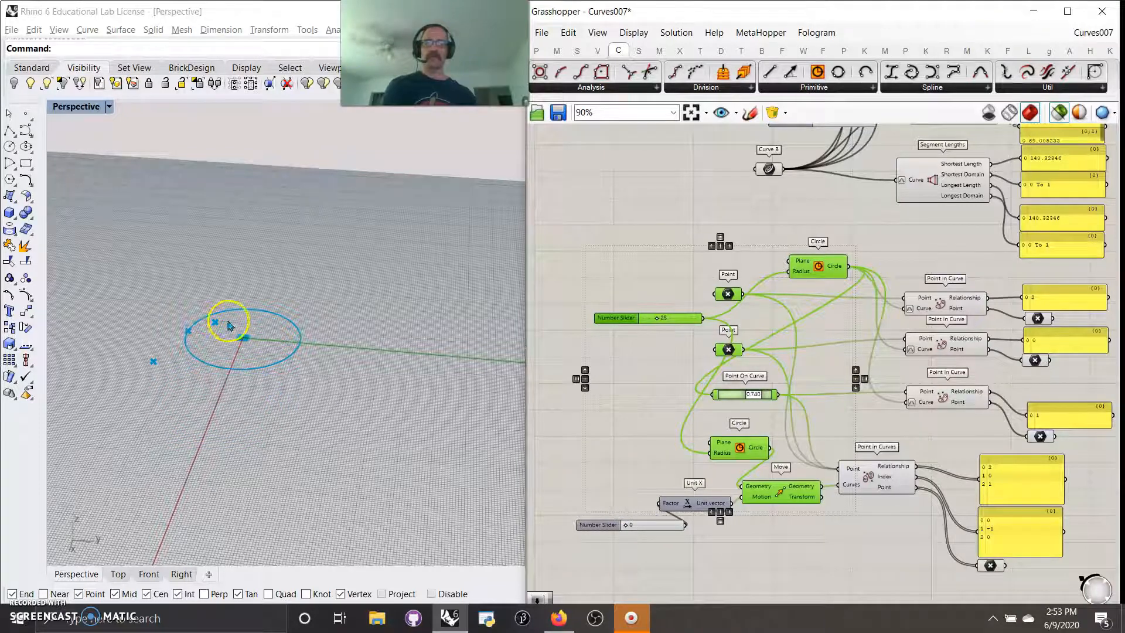
pyautogui.moveTo(626, 526); pyautogui.dragTo(643, 525)
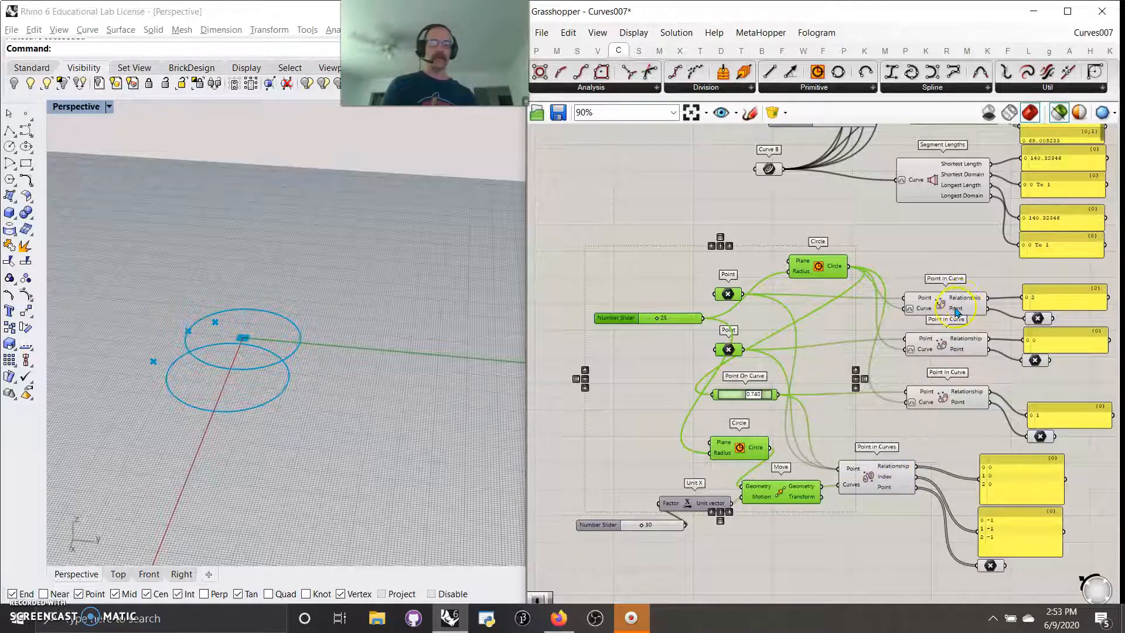
# Examine the Point In Curve components' Relationship output description and their result panels
pyautogui.scroll(1, 955, 310)
pyautogui.moveTo(993, 349); pyautogui.dragTo(900, 301, button='right')
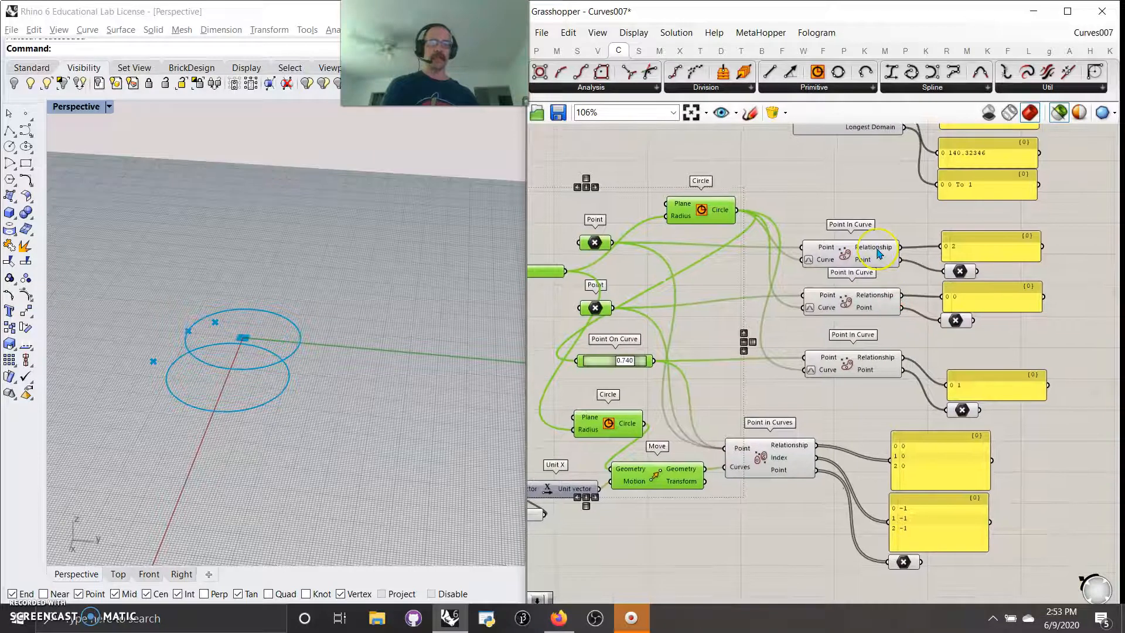
pyautogui.moveTo(879, 253)
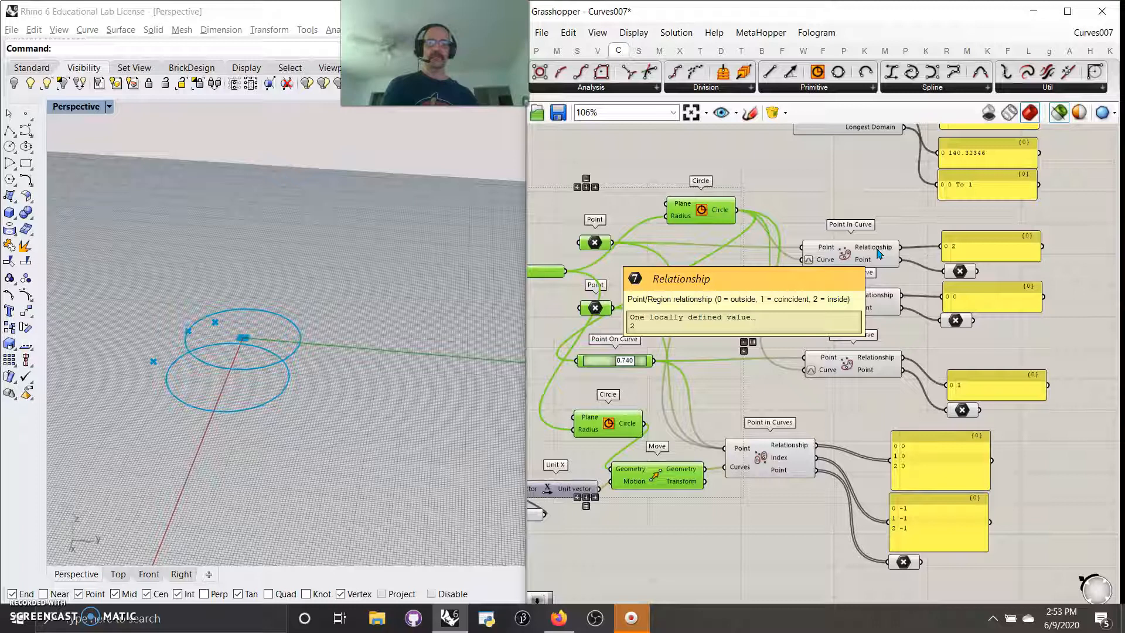
pyautogui.click(925, 246)
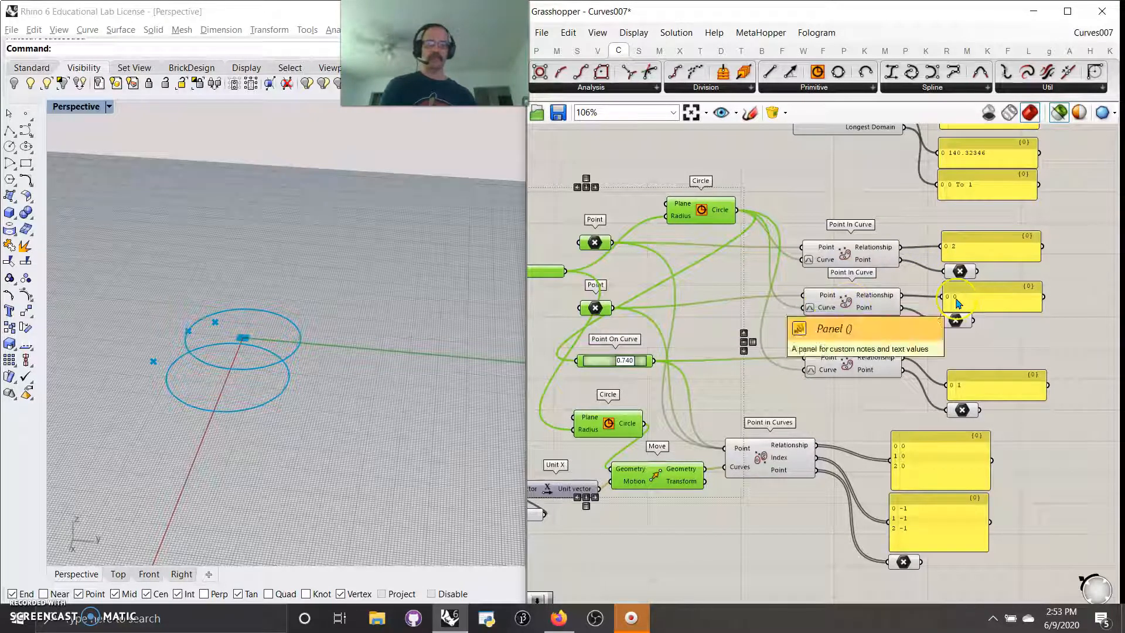
# Set the Unit X factor slider to 17 and examine the Point in Curves outputs
pyautogui.moveTo(607, 550); pyautogui.dragTo(690, 510, button='right')
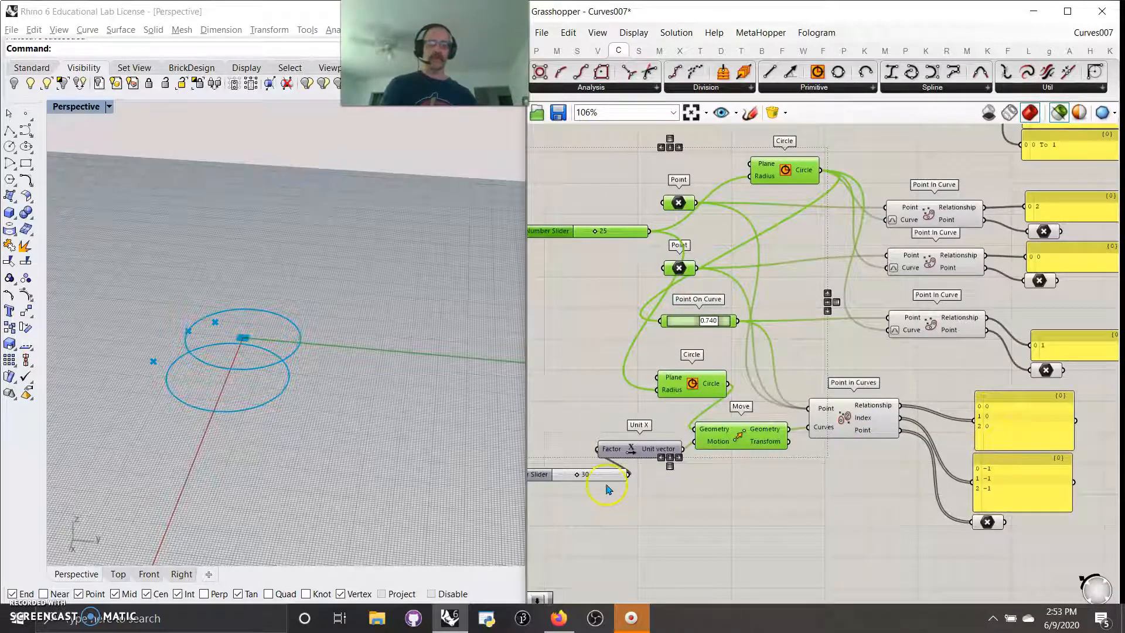
pyautogui.moveTo(583, 477)
pyautogui.mouseDown()
pyautogui.moveTo(554, 476)
pyautogui.moveTo(577, 476)
pyautogui.mouseUp()
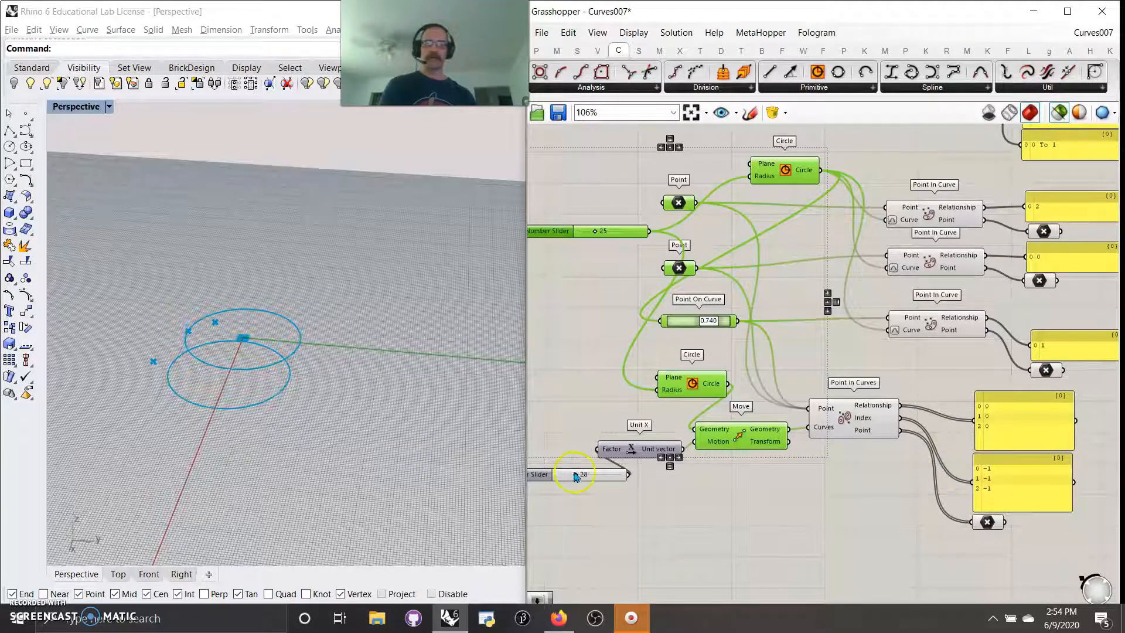
pyautogui.moveTo(575, 476)
pyautogui.mouseDown()
pyautogui.moveTo(556, 476)
pyautogui.moveTo(570, 476)
pyautogui.mouseUp()
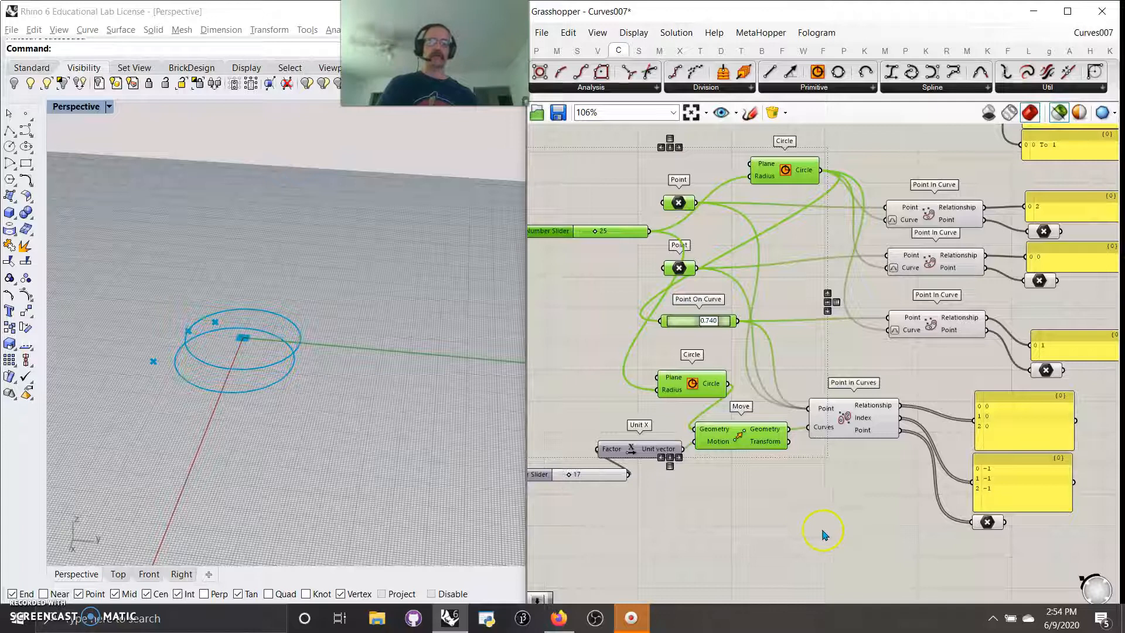
pyautogui.moveTo(861, 516); pyautogui.dragTo(809, 535, button='right')
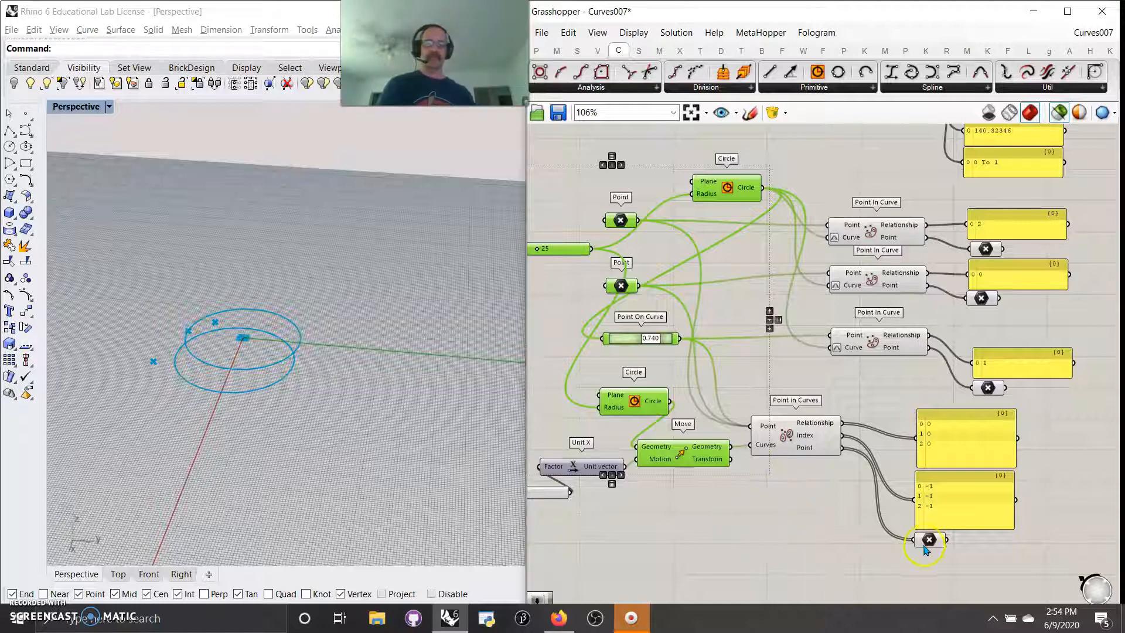
pyautogui.moveTo(932, 544)
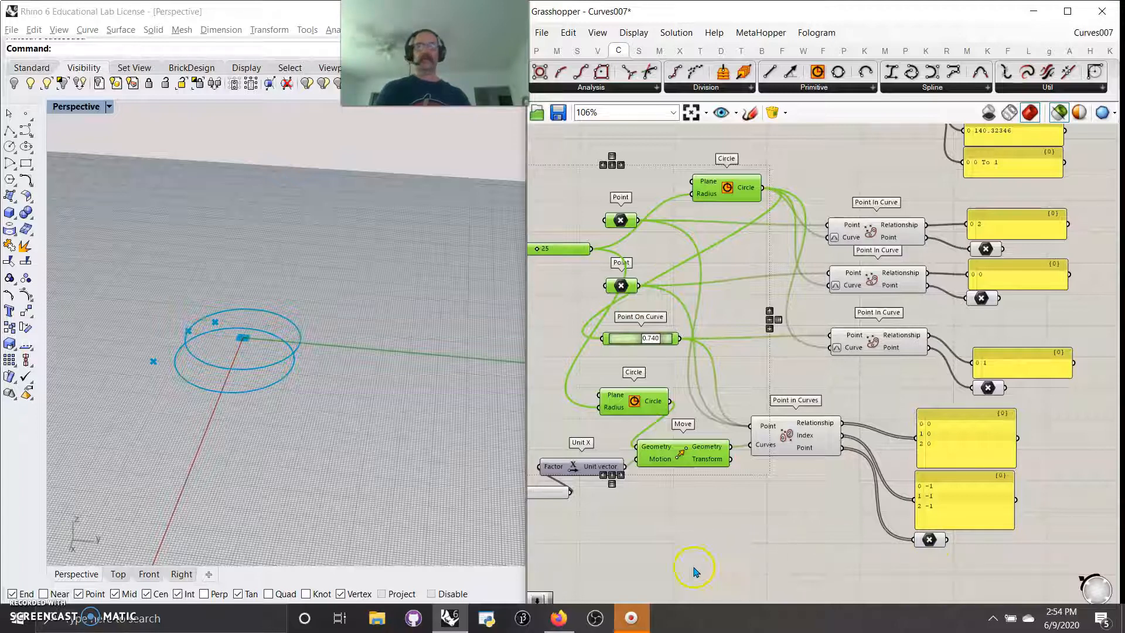
# Switch to the January6th2020TedeschiChapter2 definition and widen the Grasshopper window around its Conditionals group
pyautogui.click(1090, 34)
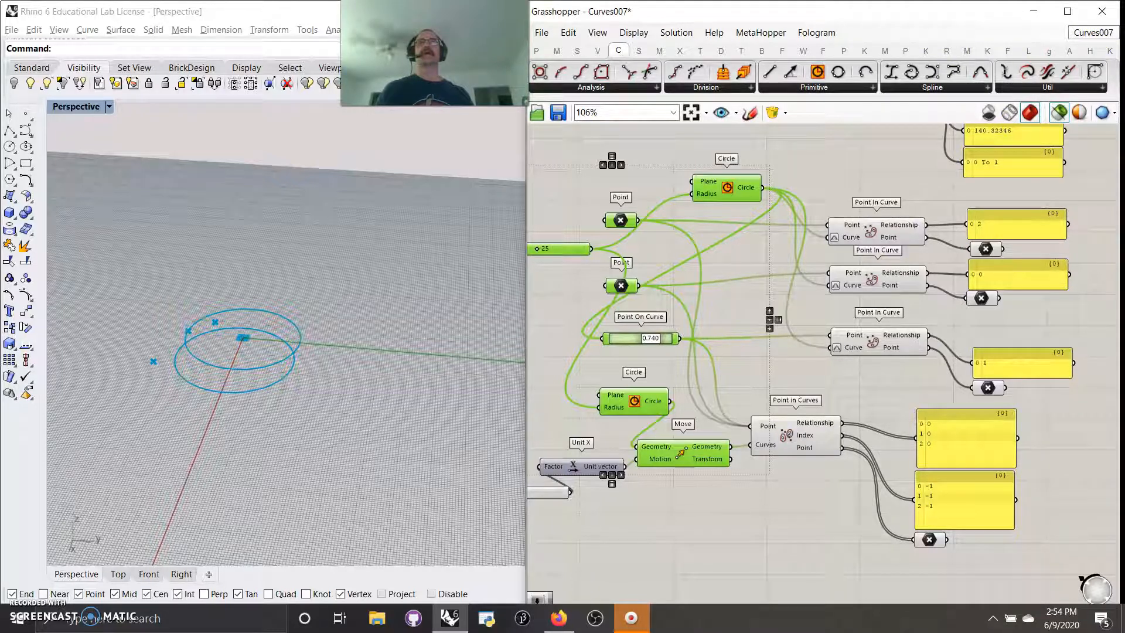
pyautogui.scroll(-2, 726, 445)
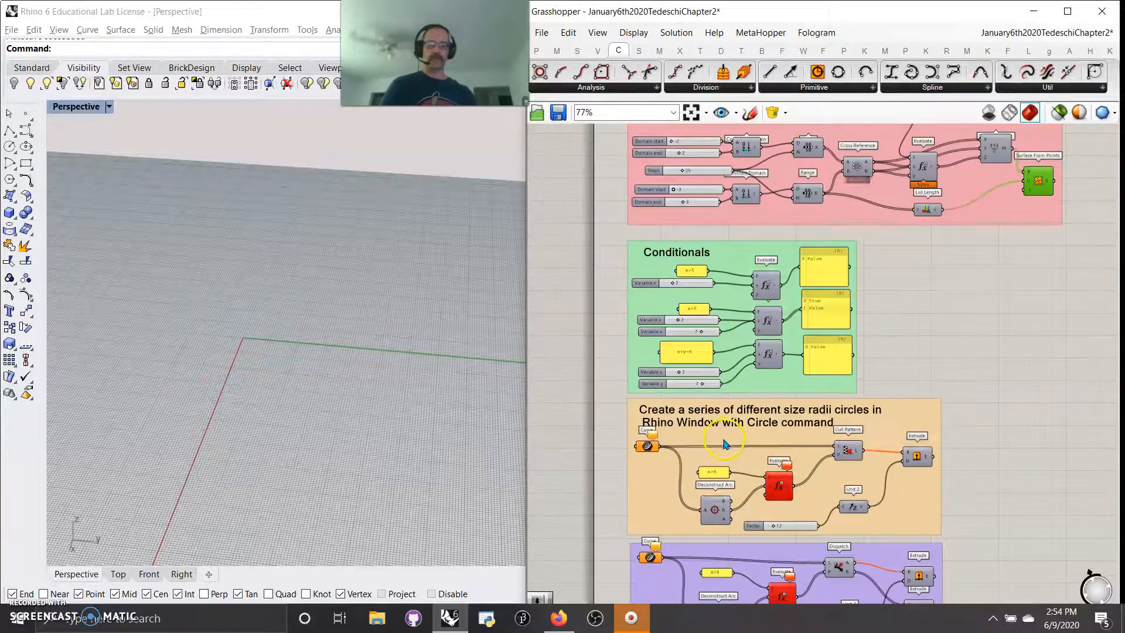
pyautogui.scroll(5, 964, 296)
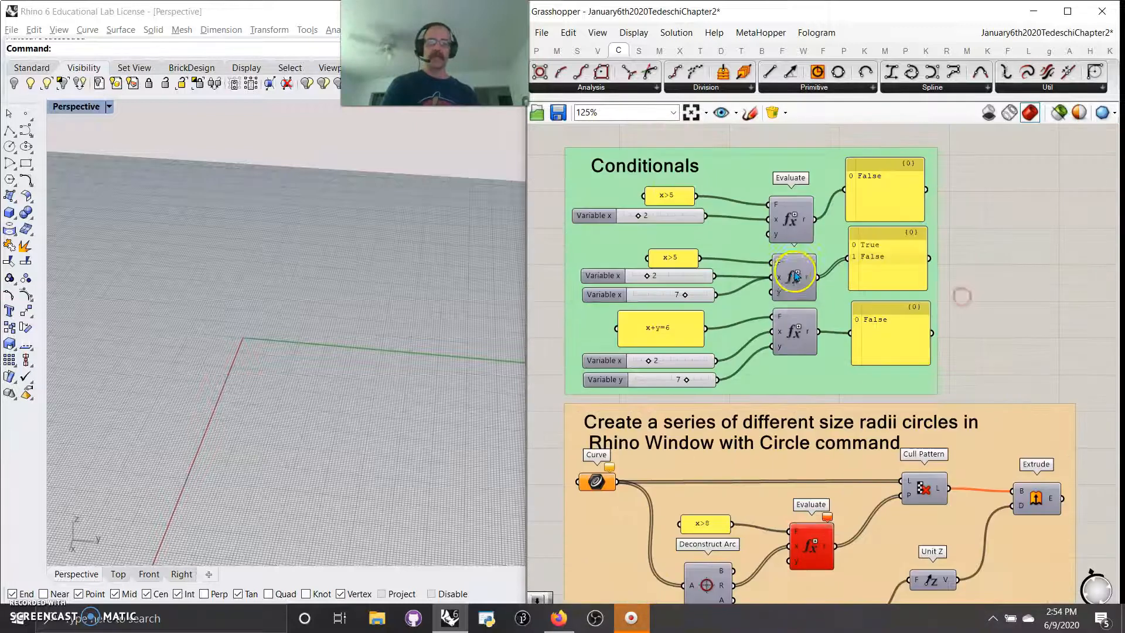
pyautogui.moveTo(522, 334); pyautogui.dragTo(39, 331)
pyautogui.moveTo(539, 321); pyautogui.dragTo(807, 299, button='right')
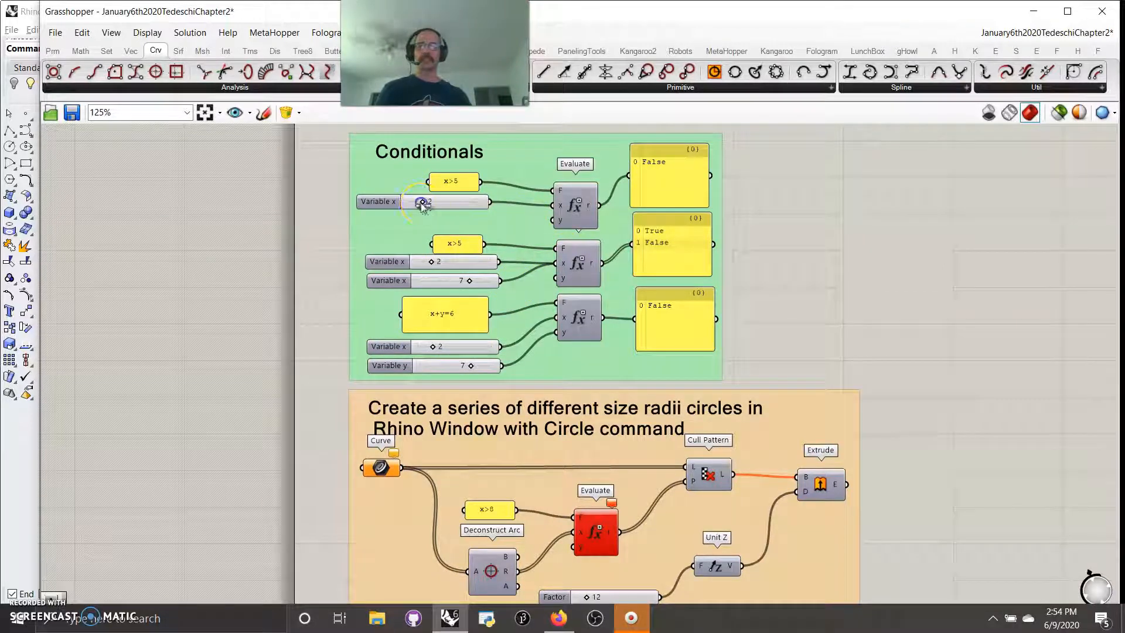
# Set the first Conditionals example's Variable x slider to 4 and look over the circle examples' Curve containers
pyautogui.moveTo(429, 203)
pyautogui.mouseDown()
pyautogui.moveTo(466, 203)
pyautogui.moveTo(433, 204)
pyautogui.mouseUp()
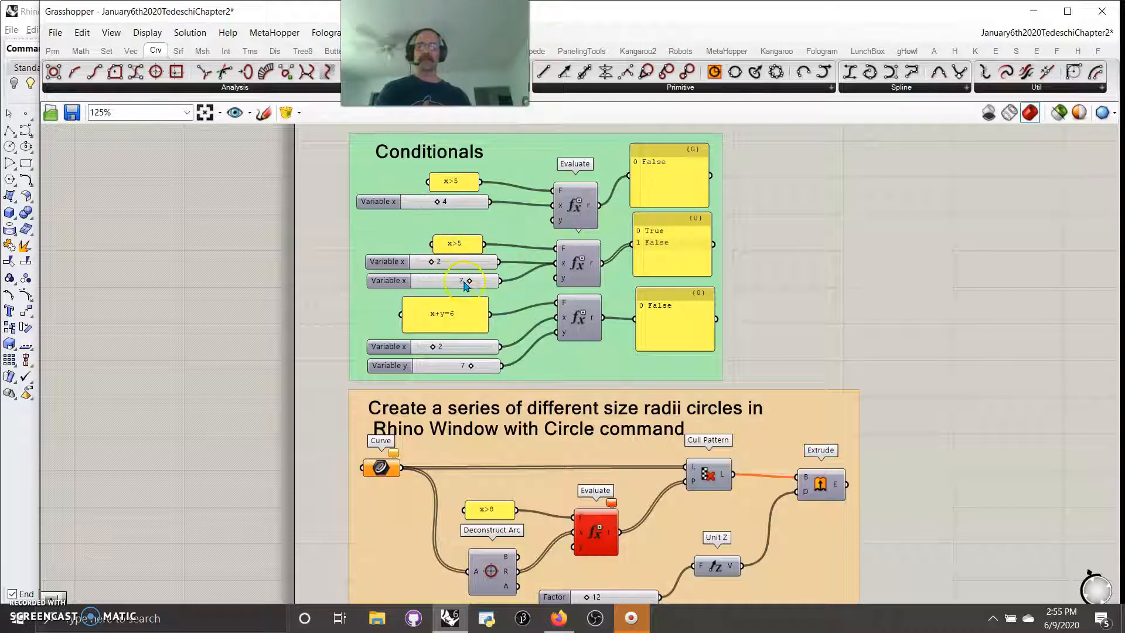
pyautogui.moveTo(809, 285); pyautogui.dragTo(817, 88, button='right')
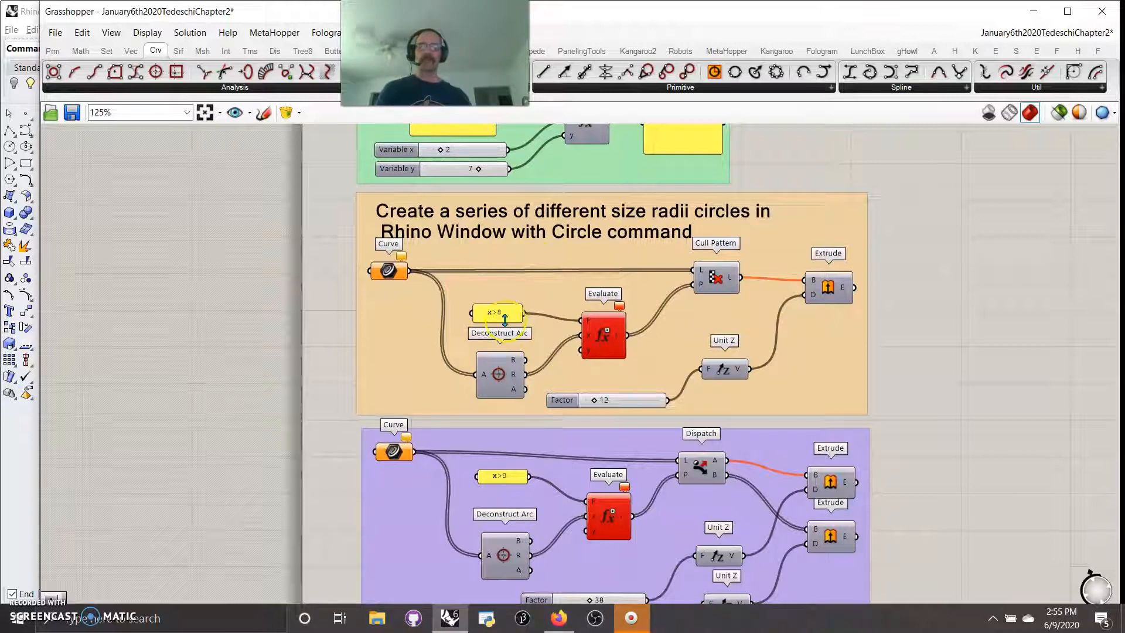
pyautogui.click(394, 279)
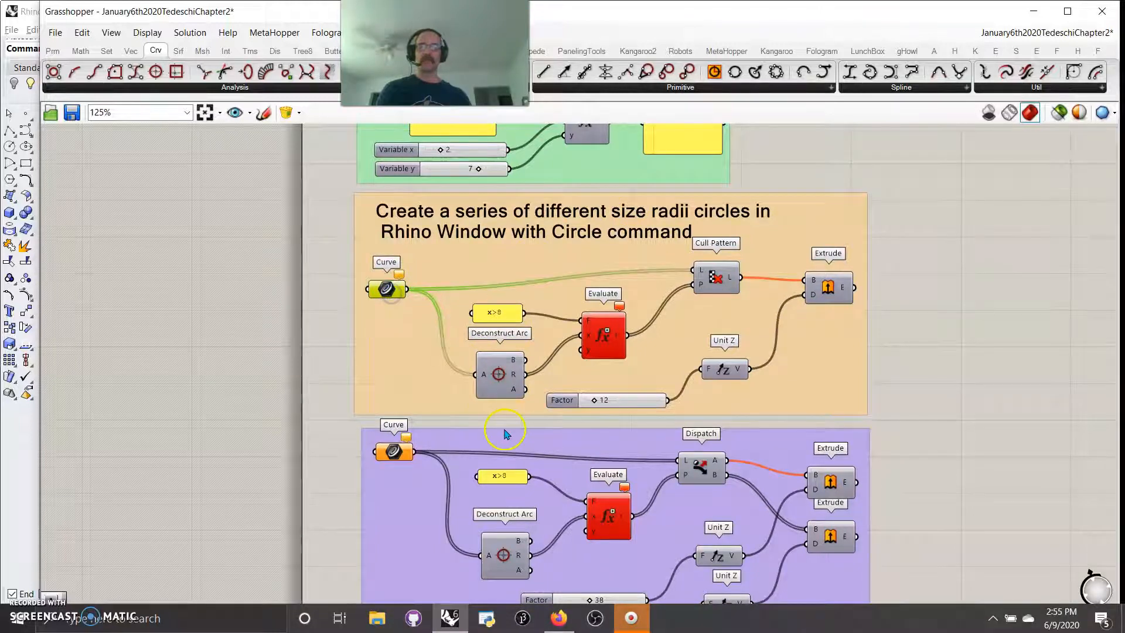
pyautogui.moveTo(505, 436); pyautogui.dragTo(498, 251, button='right')
pyautogui.click(384, 272)
pyautogui.moveTo(318, 579); pyautogui.dragTo(305, 269, button='right')
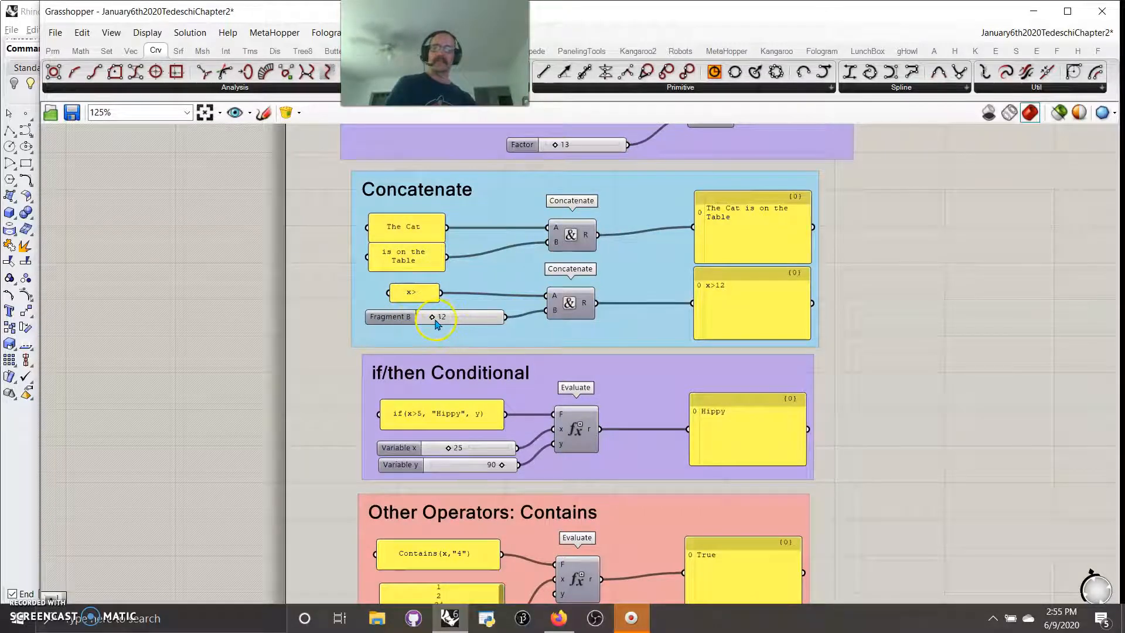
# Set the Fragment B slider in the Concatenate example to 34 and review the if/then and Contains examples
pyautogui.moveTo(432, 321); pyautogui.dragTo(451, 321)
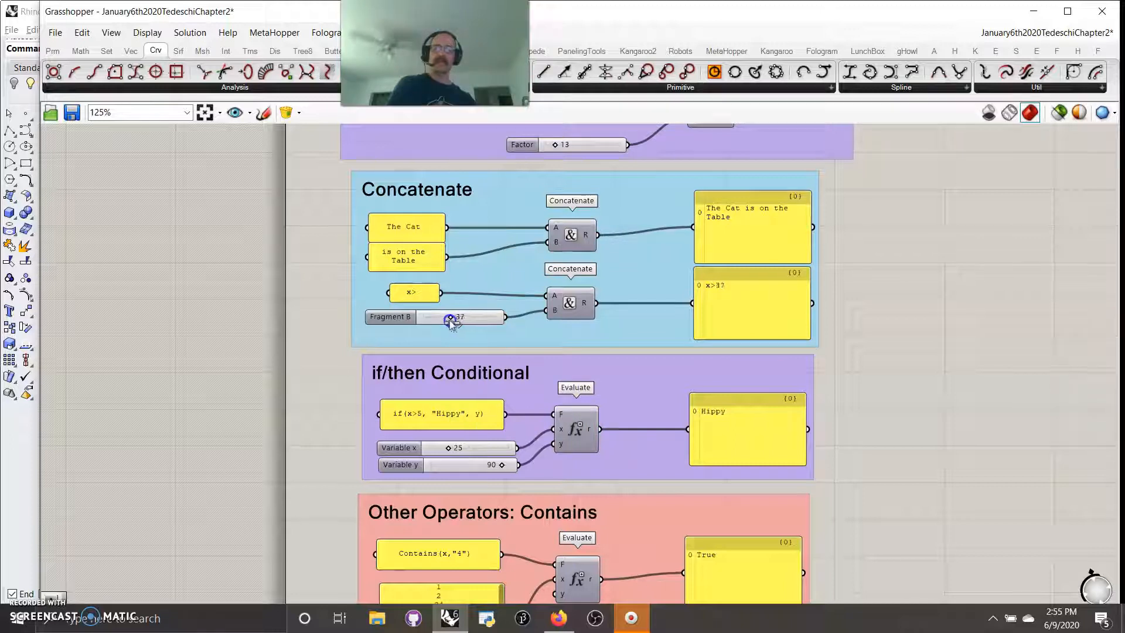
pyautogui.moveTo(599, 388); pyautogui.dragTo(605, 234, button='right')
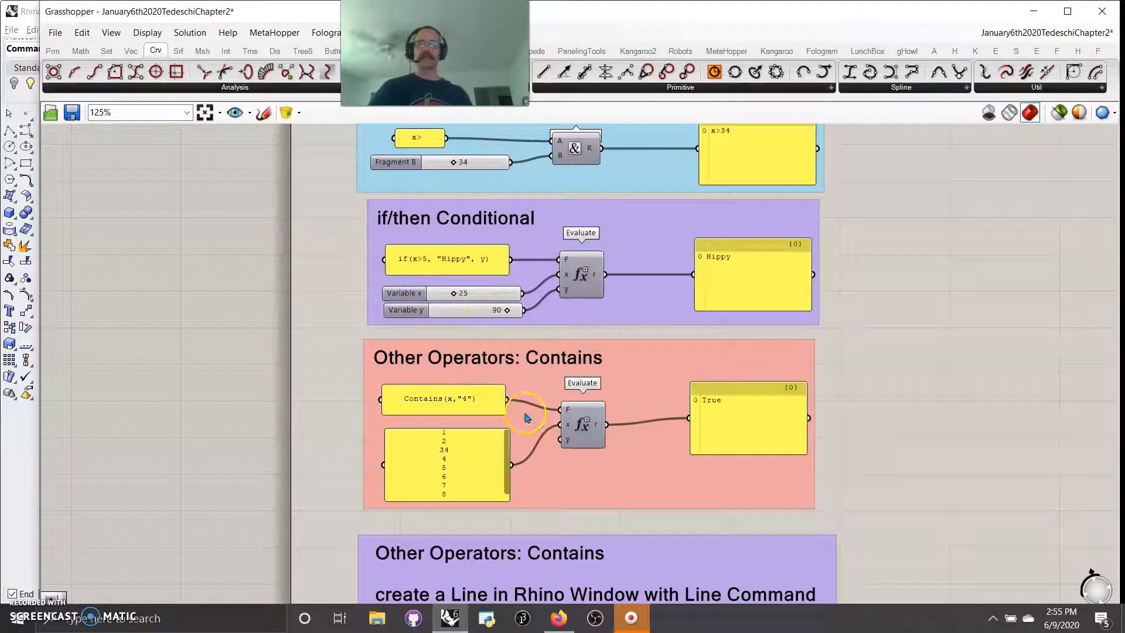
pyautogui.moveTo(327, 458); pyautogui.dragTo(307, 334, button='right')
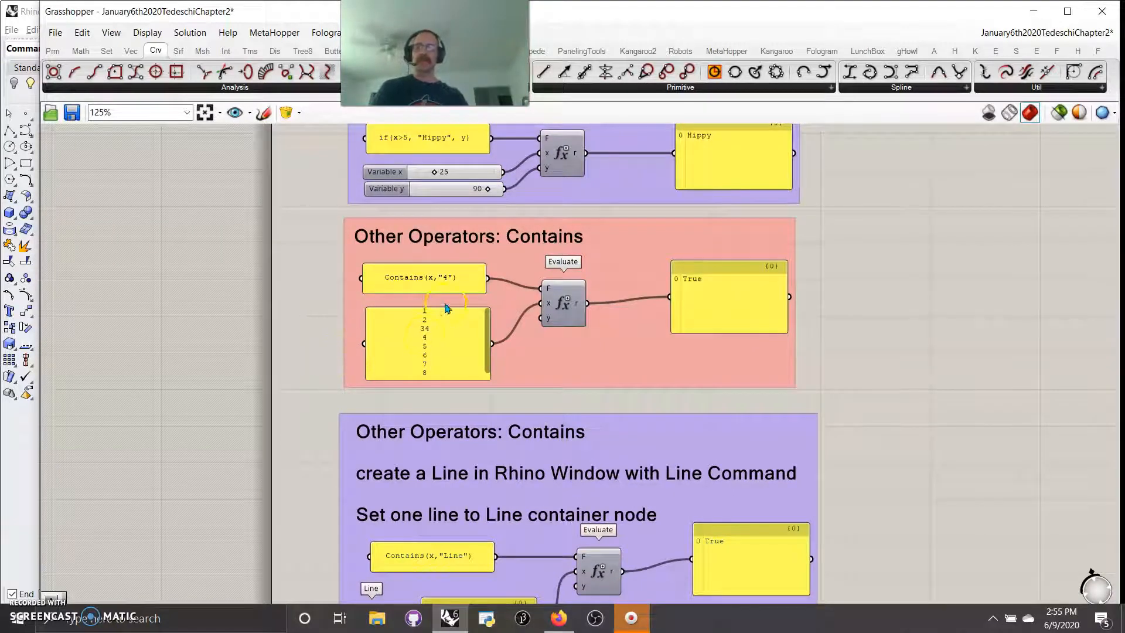
pyautogui.moveTo(327, 480); pyautogui.dragTo(307, 212, button='right')
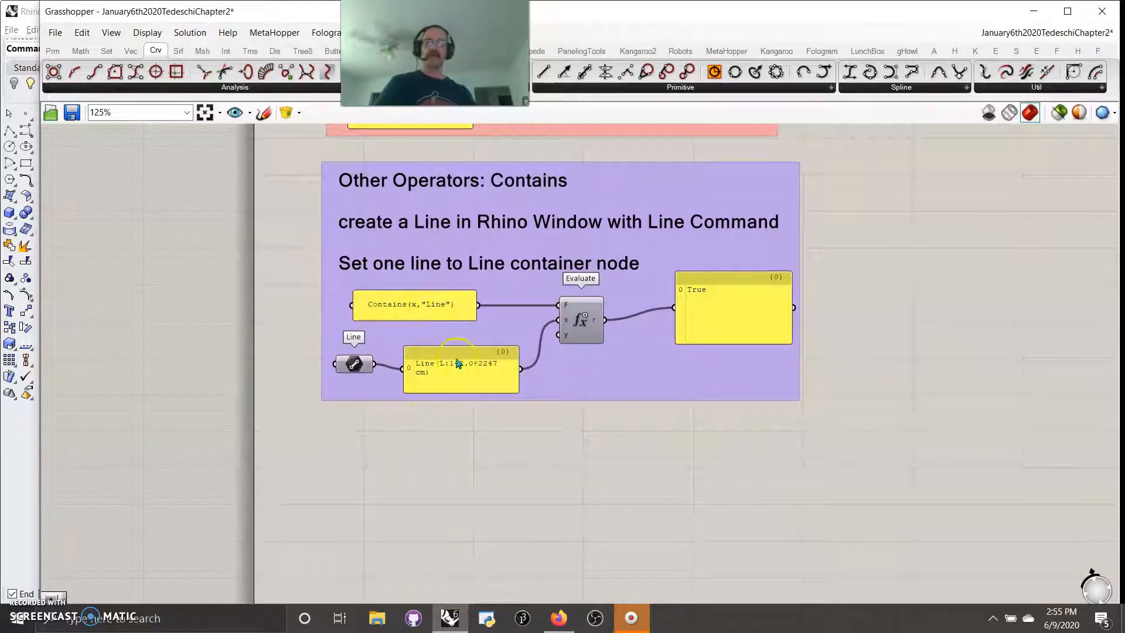
# Extract the parameter of the Line container in the Contains line example
pyautogui.moveTo(354, 364); pyautogui.dragTo(366, 376)
pyautogui.moveTo(354, 410); pyautogui.dragTo(498, 402, button='right')
pyautogui.rightClick(491, 336)
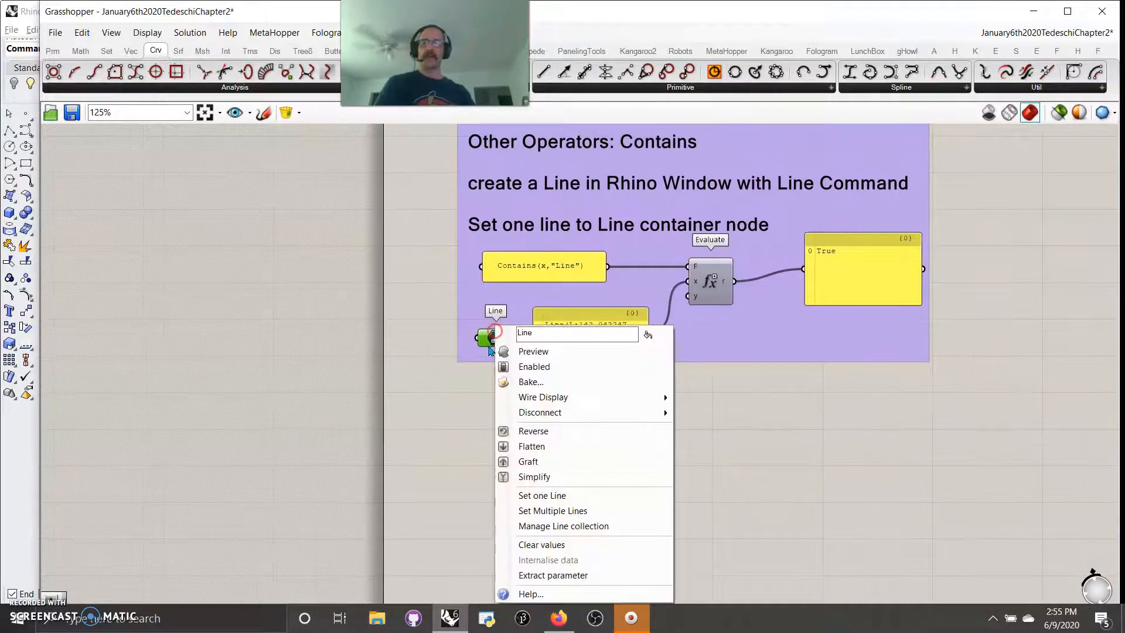
pyautogui.click(542, 574)
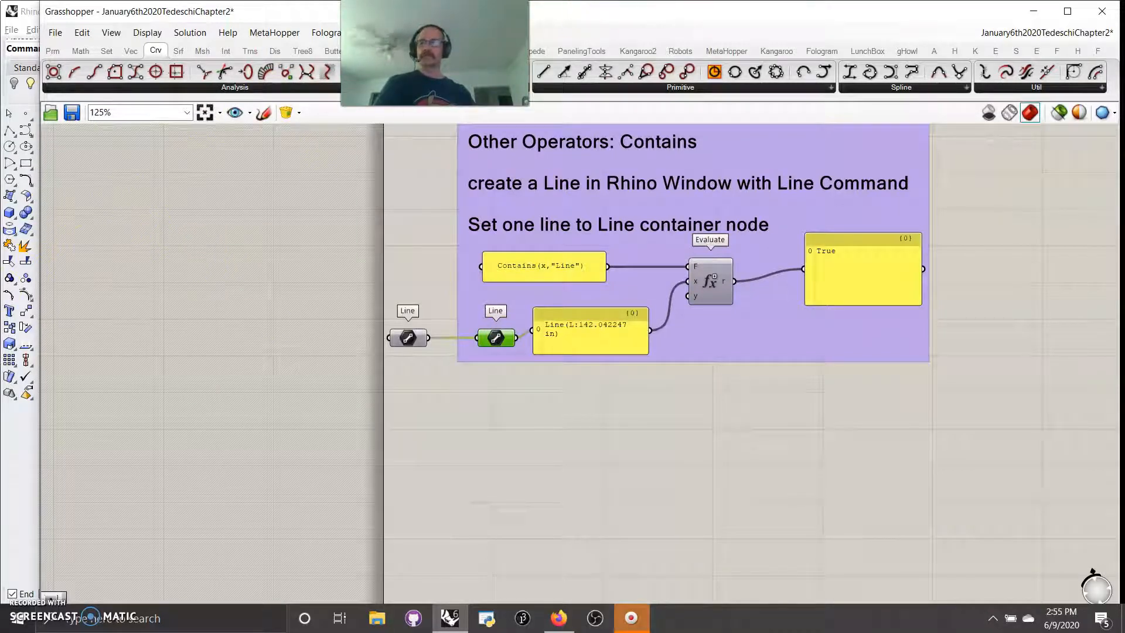
# Arrange the Grasshopper and Rhino windows side by side so the Perspective viewport is exposed
pyautogui.click(1067, 10)
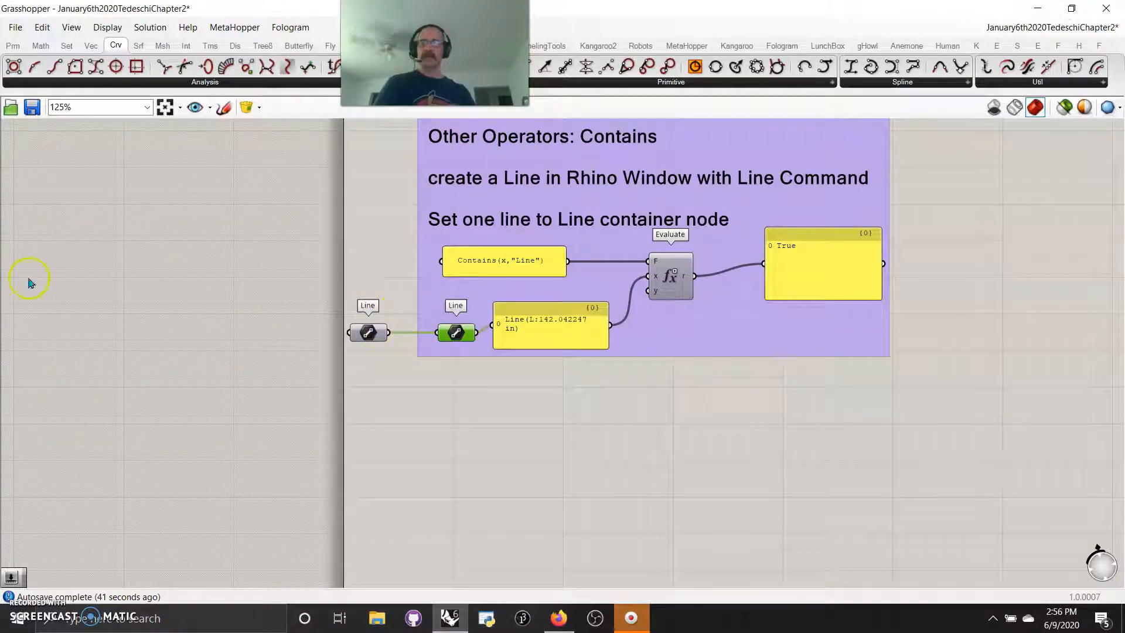
pyautogui.click(1072, 8)
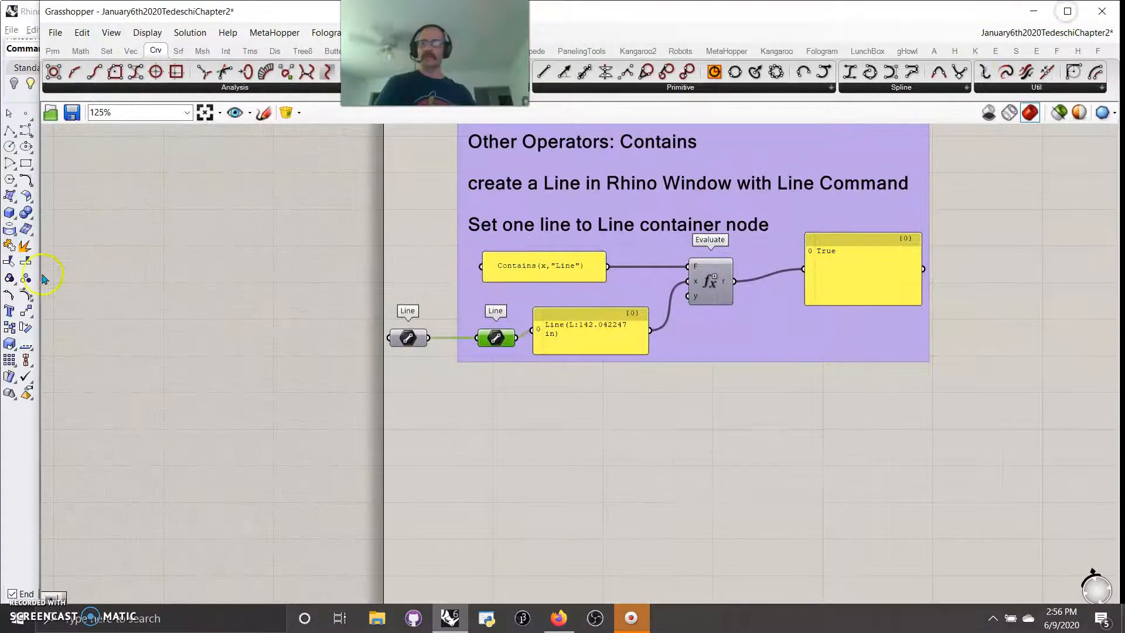
pyautogui.moveTo(1, 272); pyautogui.dragTo(539, 278)
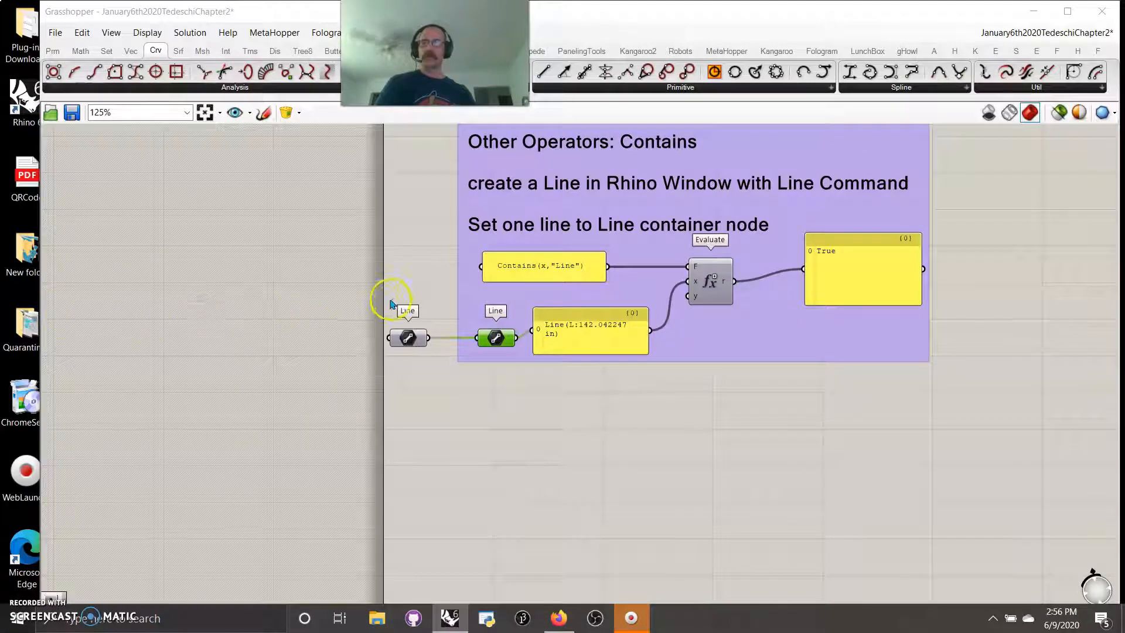
pyautogui.moveTo(41, 293); pyautogui.dragTo(544, 283)
pyautogui.moveTo(281, 12); pyautogui.dragTo(1, 11)
pyautogui.click(487, 378)
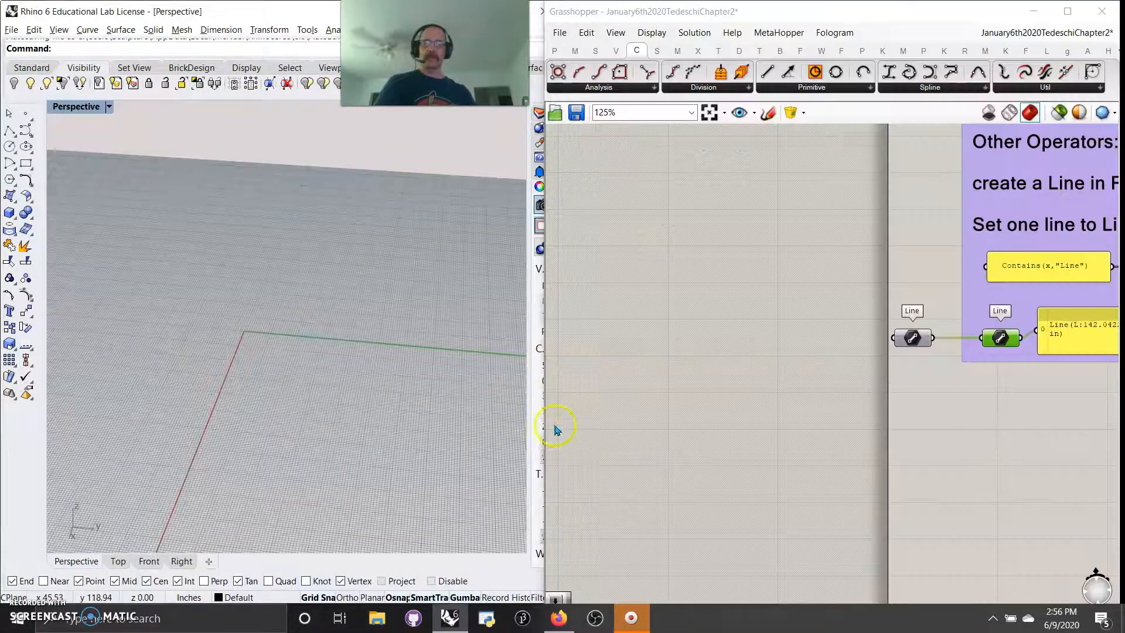
# Turn on the preview of the extracted Line container
pyautogui.click(907, 336)
pyautogui.rightClick(917, 340)
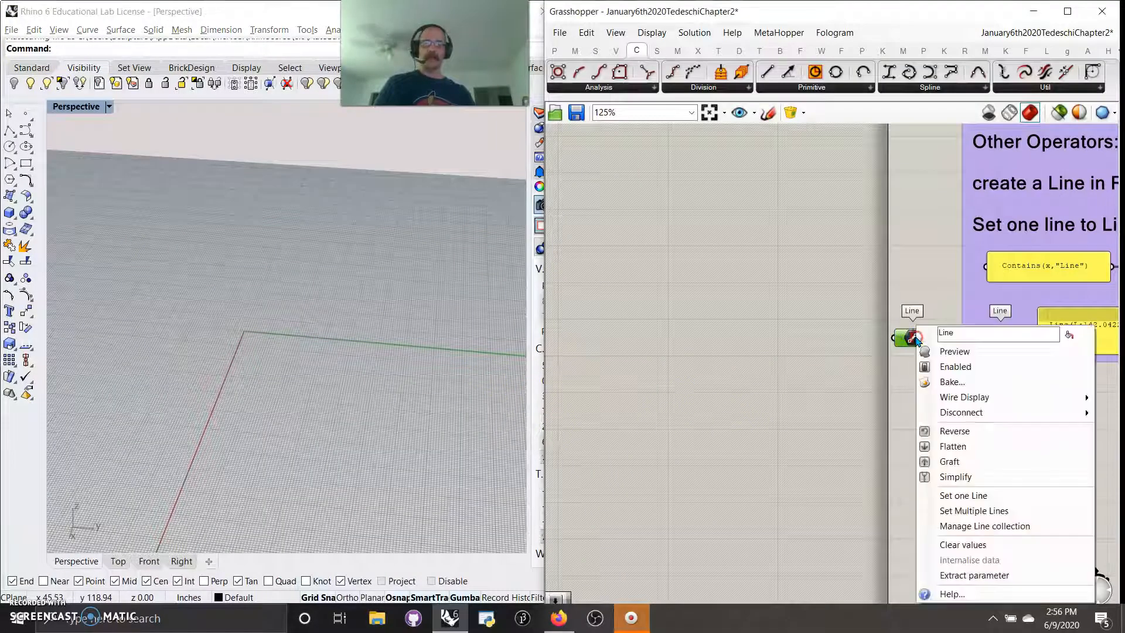
pyautogui.click(962, 346)
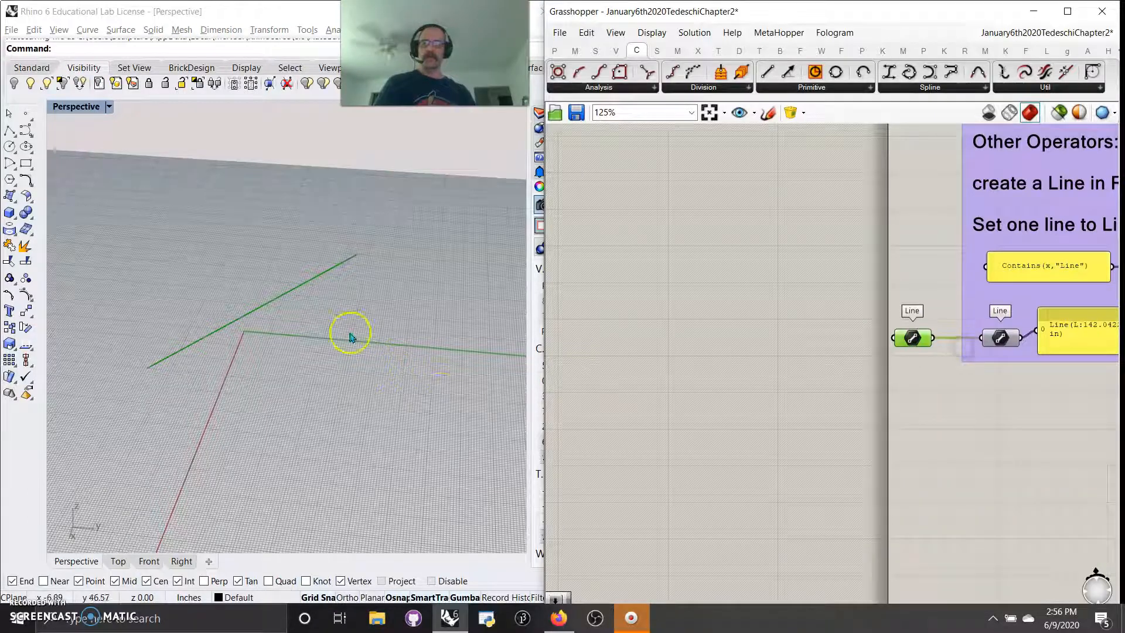
pyautogui.click(25, 133)
pyautogui.click(26, 133)
pyautogui.rightClick(24, 134)
pyautogui.moveTo(95, 139); pyautogui.dragTo(98, 143, button='right')
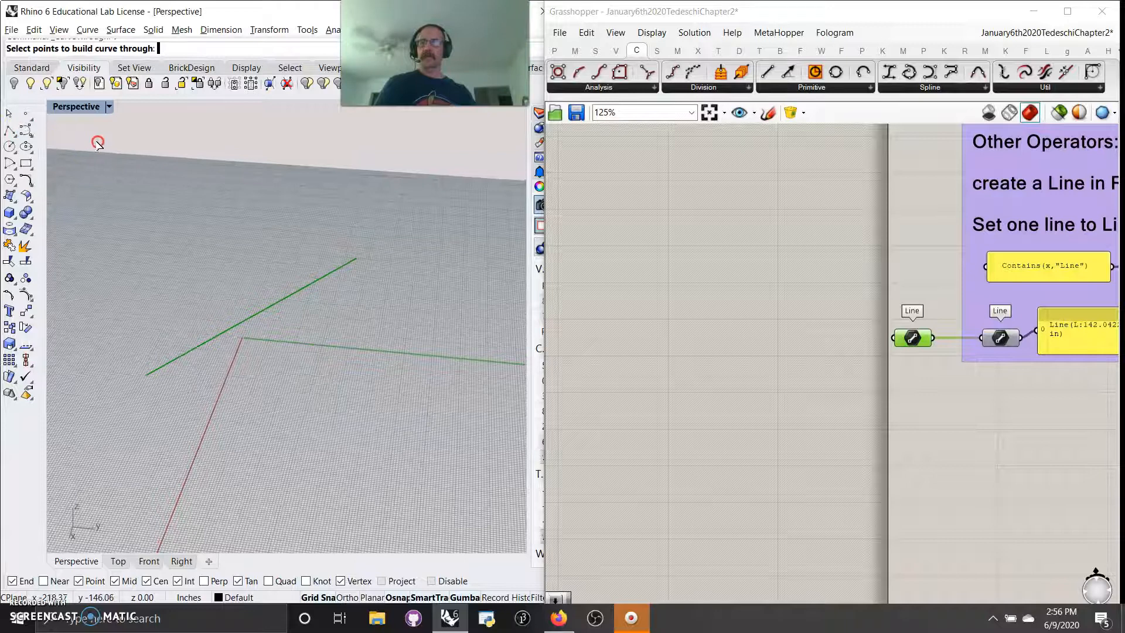
pyautogui.rightClick(92, 142)
# Draw an open, arch-shaped degree 3 control point curve with four points beside the world origin in Rhino
pyautogui.click(28, 140)
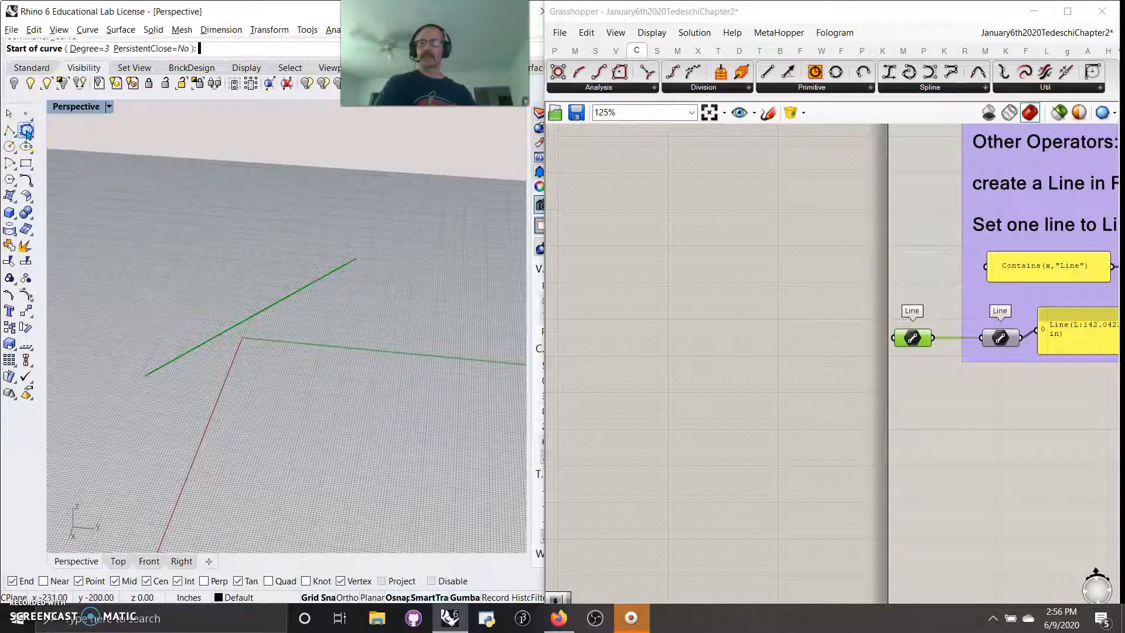
pyautogui.click(302, 463)
pyautogui.click(281, 337)
pyautogui.click(362, 330)
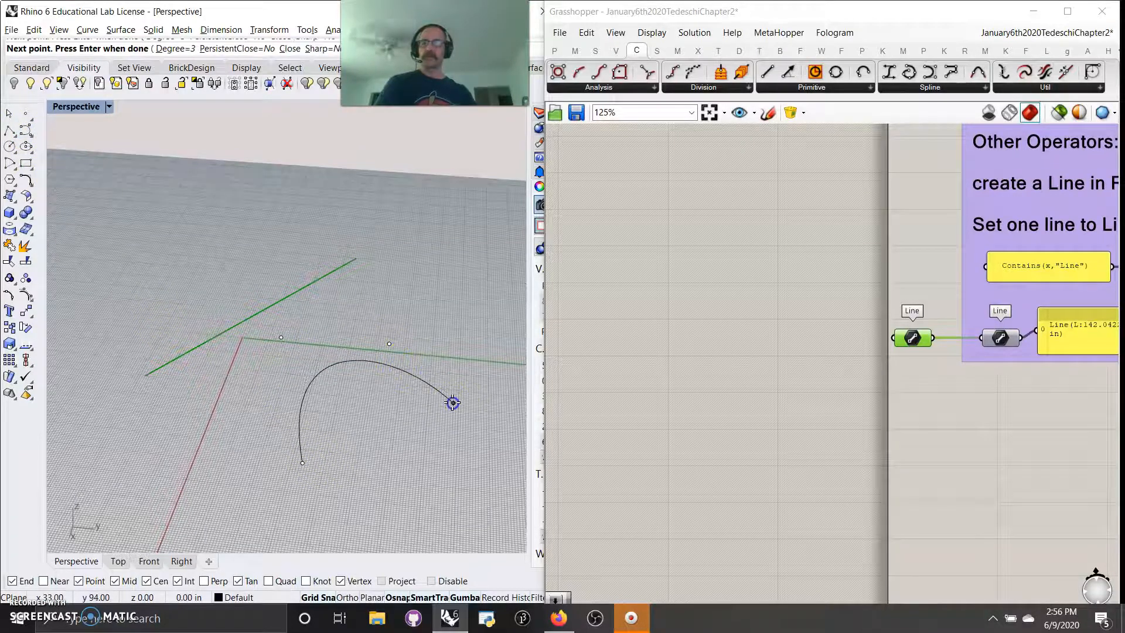
pyautogui.click(453, 402)
pyautogui.rightClick(453, 402)
# Move the extracted Line container below the group and set one line in it, about 29.7 in long, near the drawn curve
pyautogui.moveTo(836, 419); pyautogui.dragTo(721, 328, button='right')
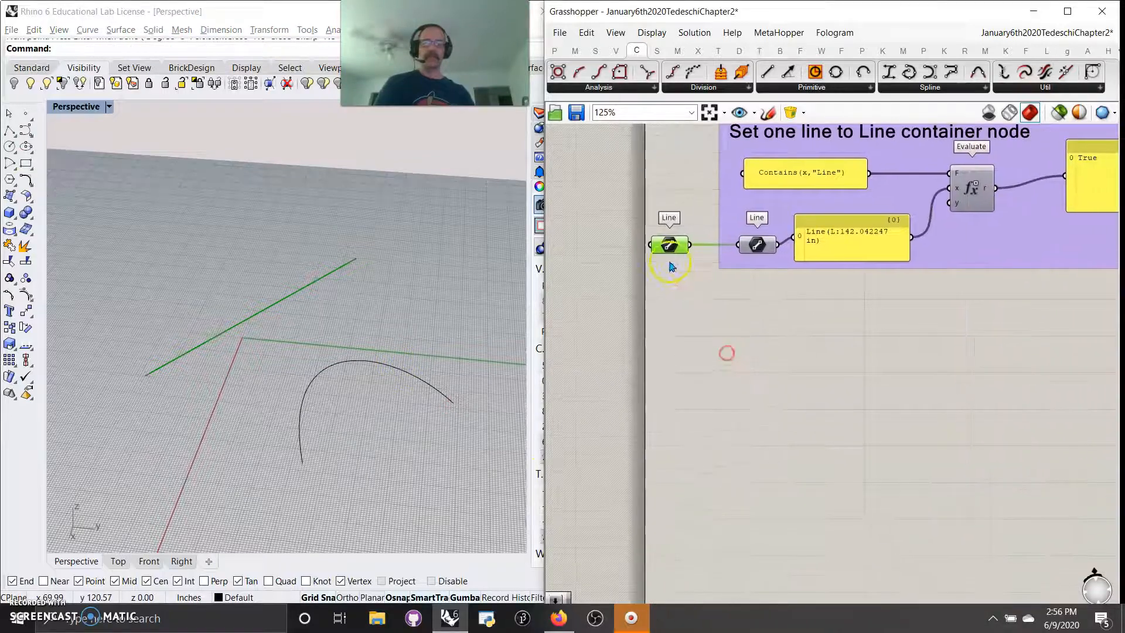
pyautogui.moveTo(672, 246); pyautogui.dragTo(679, 330)
pyautogui.rightClick(678, 330)
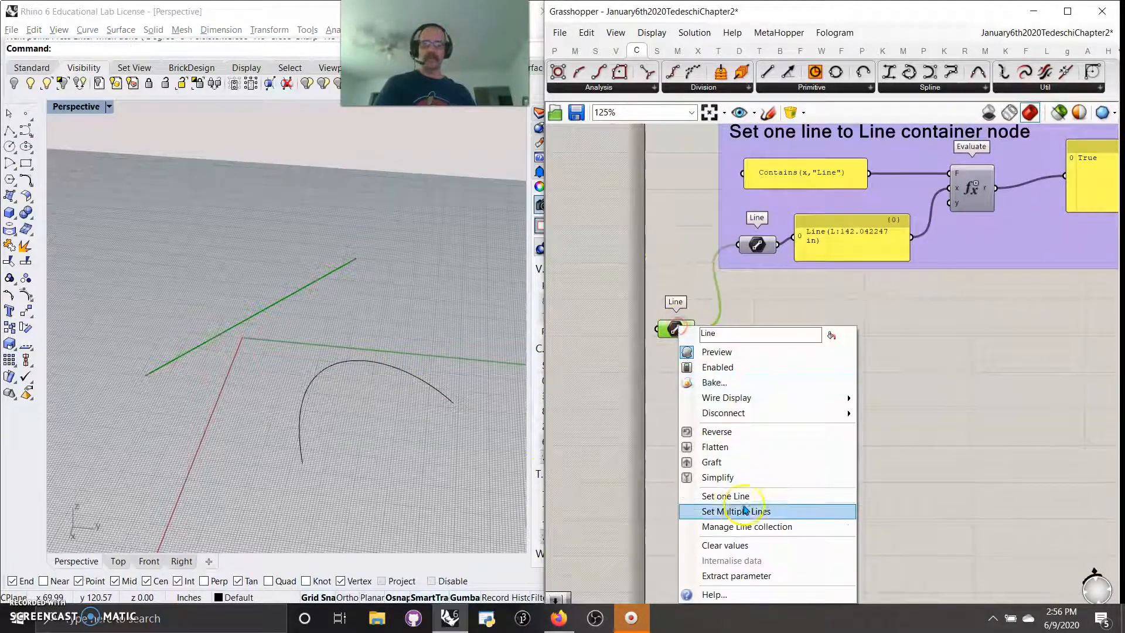
pyautogui.click(729, 495)
pyautogui.click(419, 453)
pyautogui.click(372, 412)
pyautogui.click(422, 434)
pyautogui.moveTo(487, 430); pyautogui.dragTo(447, 362)
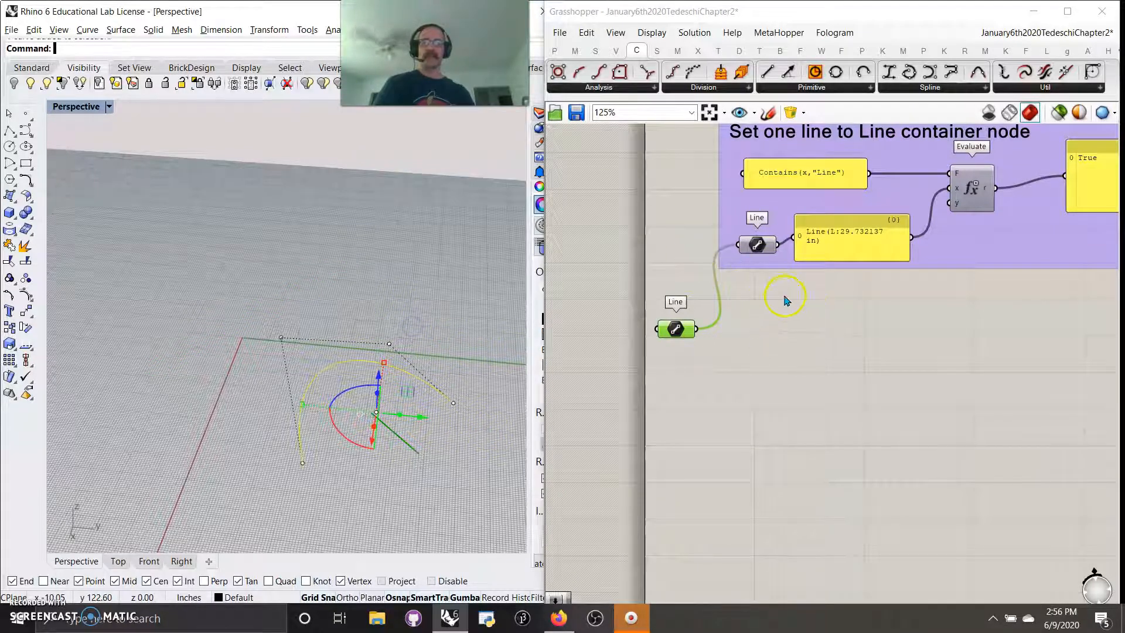
# Add a Curve container below the Contains group and reference the drawn Rhino curve in it
pyautogui.click(554, 50)
pyautogui.moveTo(667, 72); pyautogui.dragTo(760, 320)
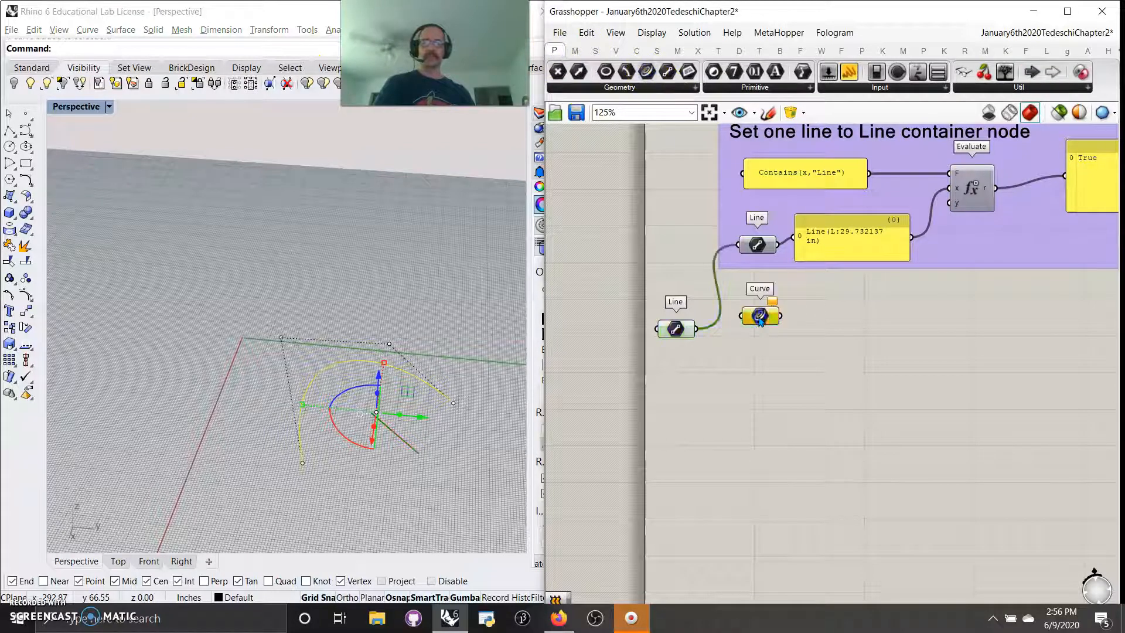
pyautogui.rightClick(768, 323)
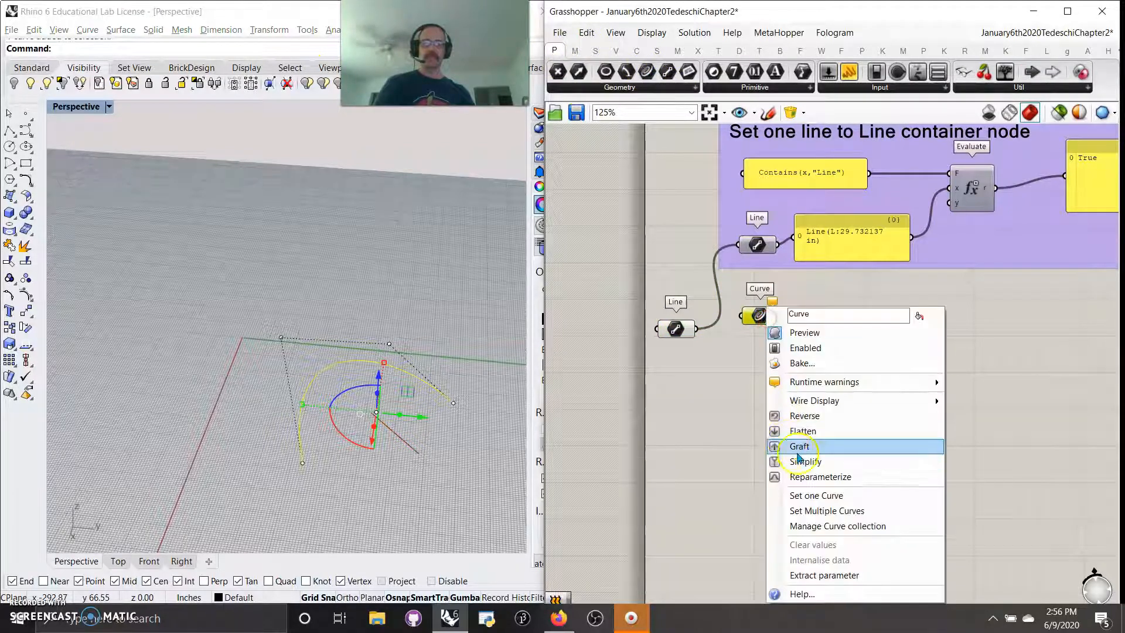
pyautogui.click(808, 494)
# Try the Curve container as the source of the panel feeding Evaluate, and reconnect the Line container to that panel
pyautogui.moveTo(897, 340); pyautogui.dragTo(749, 431, button='right')
pyautogui.moveTo(637, 410); pyautogui.dragTo(657, 330)
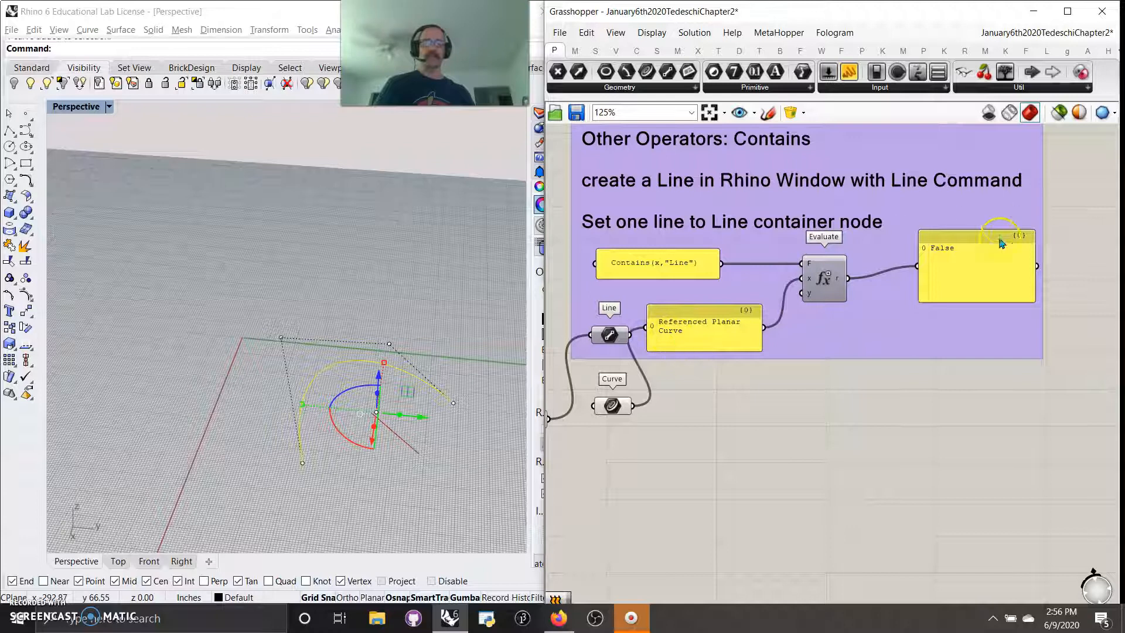
pyautogui.moveTo(714, 335); pyautogui.dragTo(728, 346)
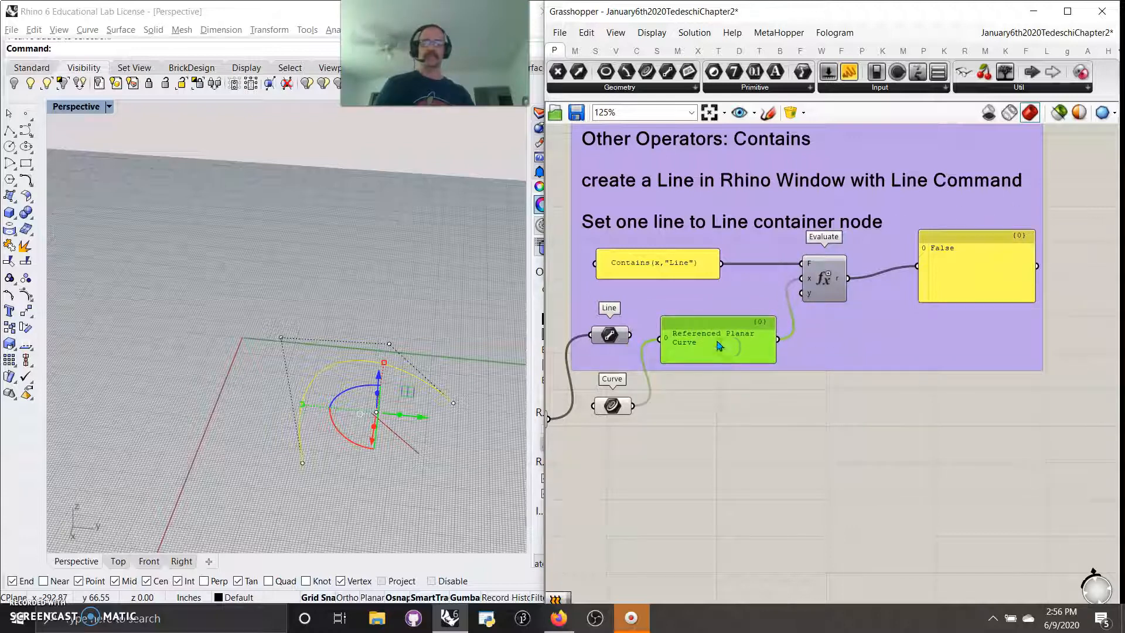
pyautogui.moveTo(718, 437); pyautogui.dragTo(711, 475, button='right')
pyautogui.moveTo(625, 376); pyautogui.dragTo(656, 379)
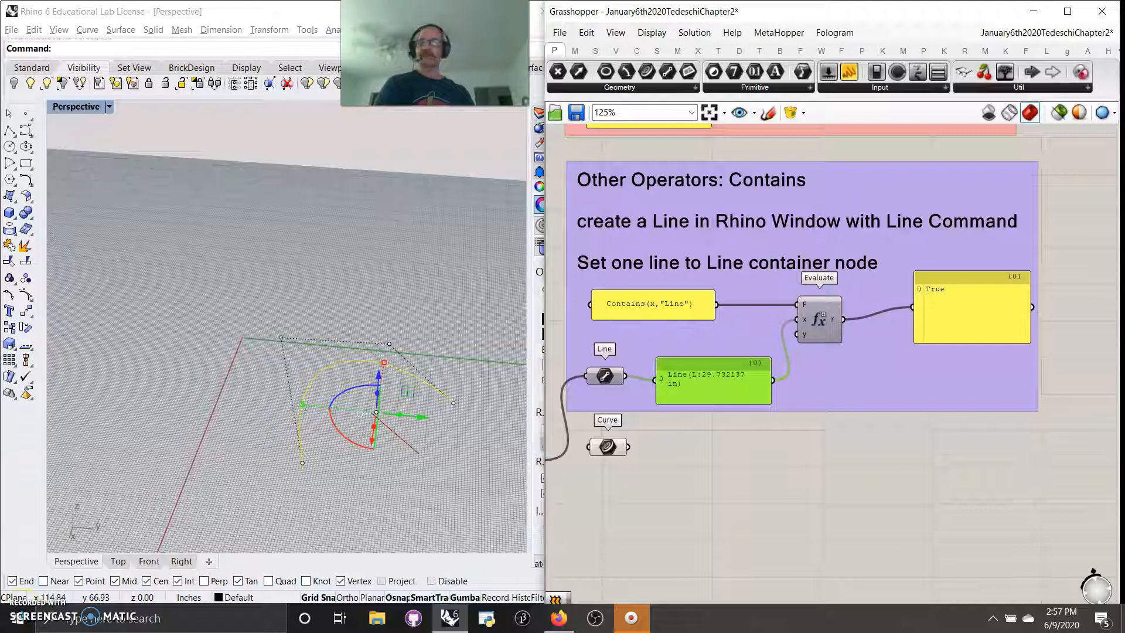
# Examine the available Curve Util components, including Explode and the description of Reduce
pyautogui.click(628, 52)
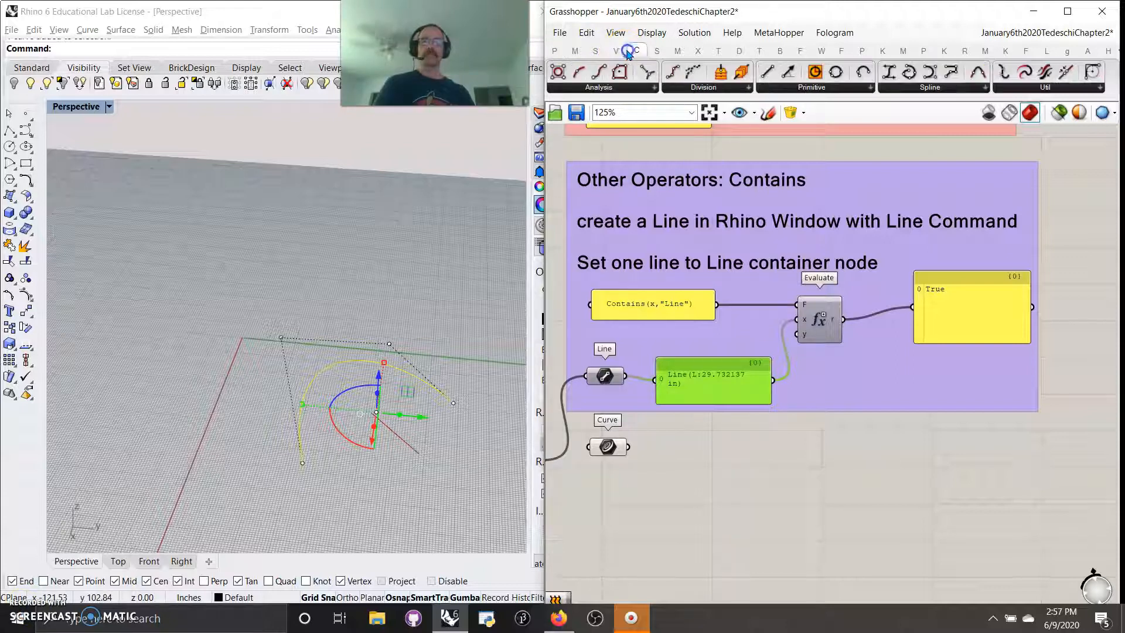
pyautogui.click(1047, 86)
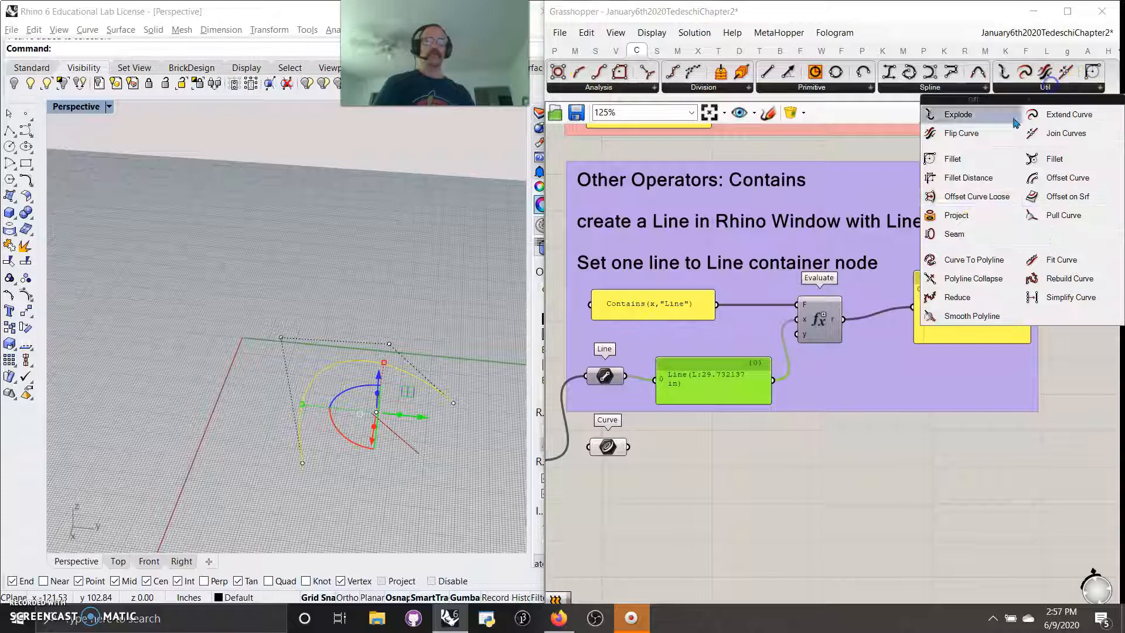
pyautogui.click(951, 119)
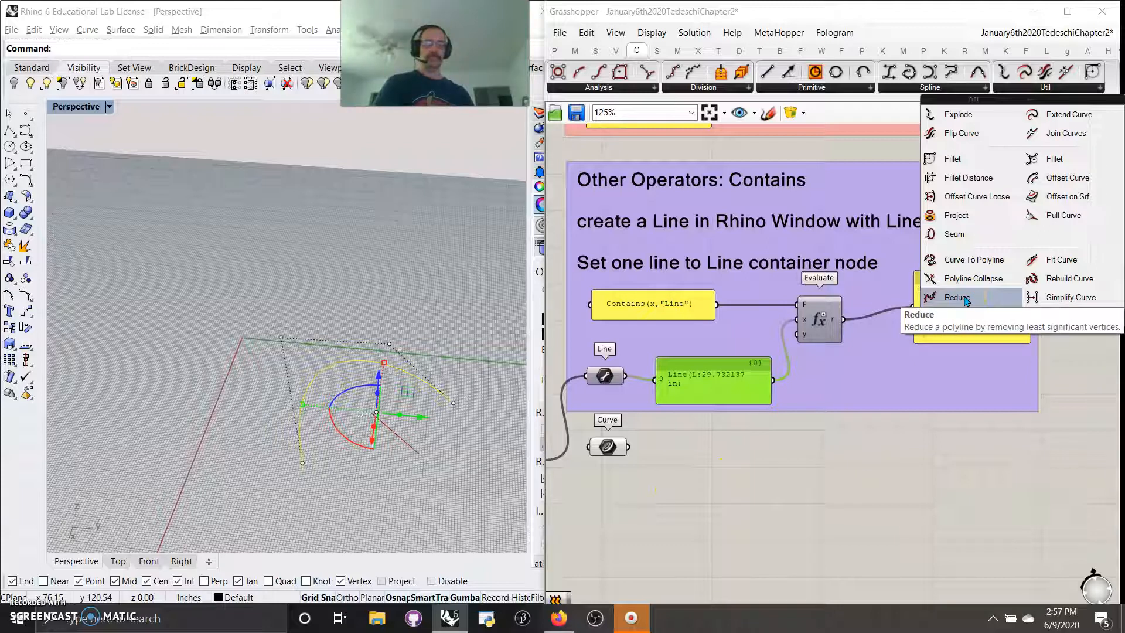
pyautogui.click(737, 516)
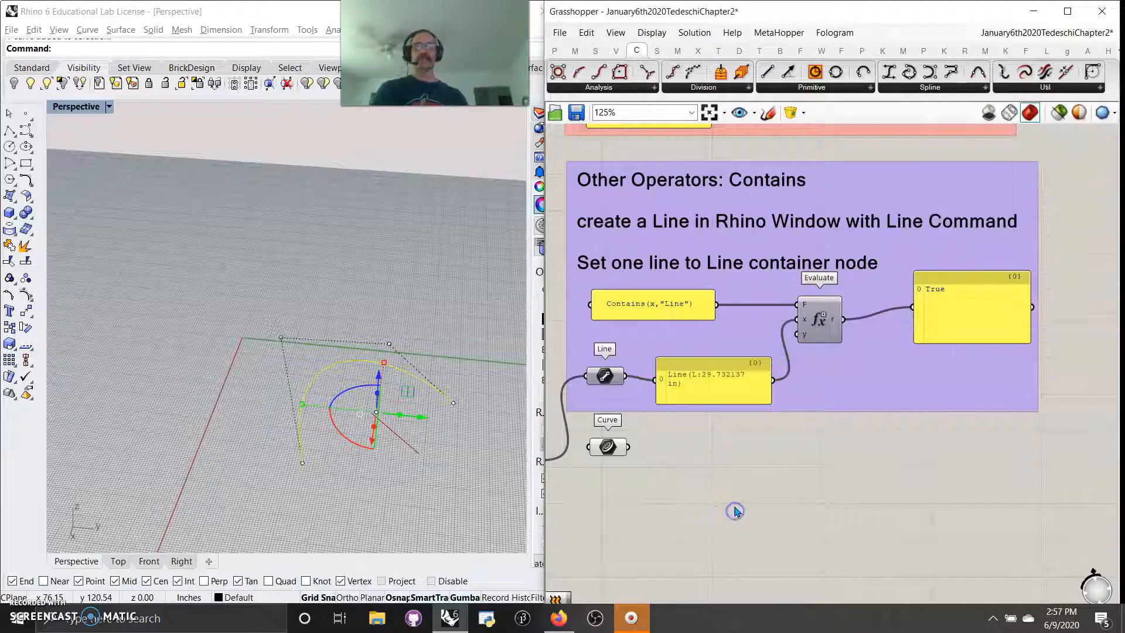